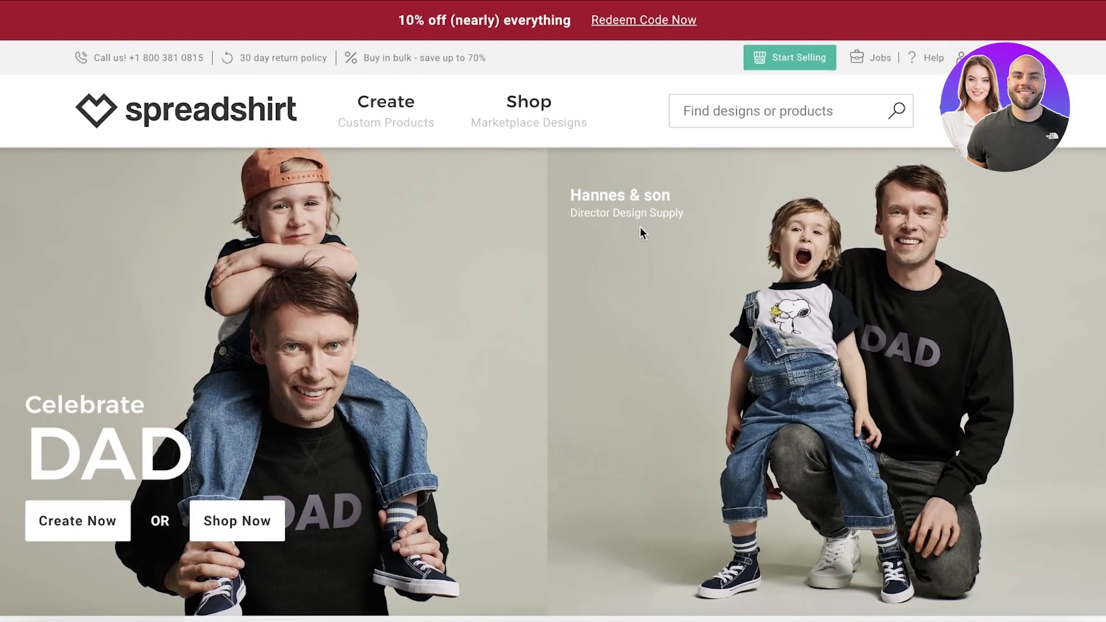
Step: Scroll through the Spreadshirt home page to look it over
{"action": "scroll", "coordinate": [614, 251], "scroll_direction": "down", "scroll_amount": 2}
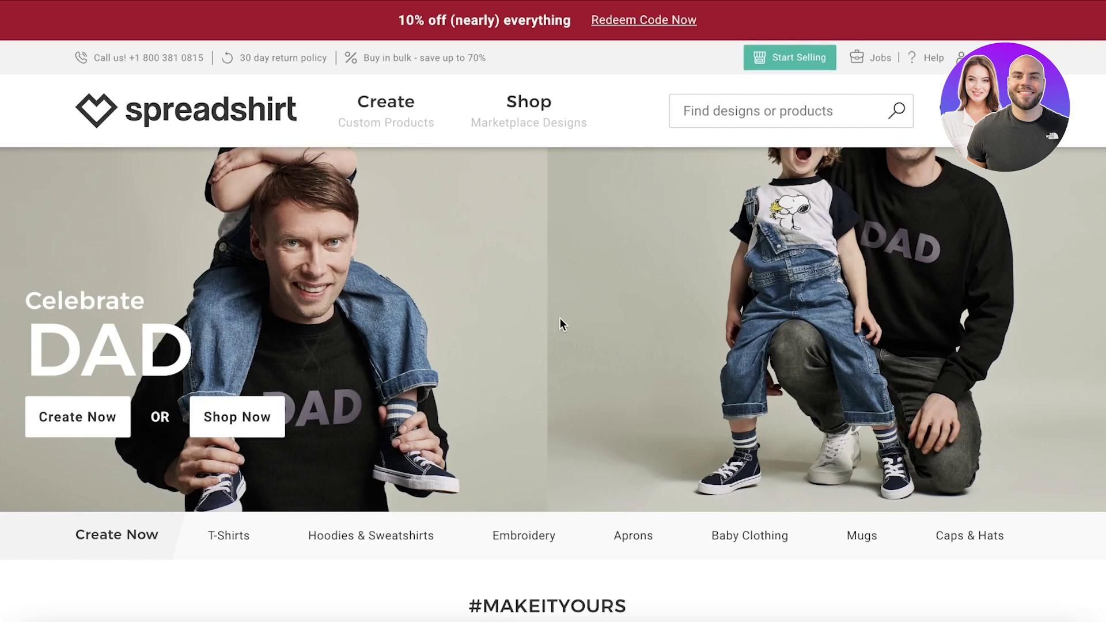
{"action": "scroll", "coordinate": [559, 322], "scroll_direction": "down", "scroll_amount": 9}
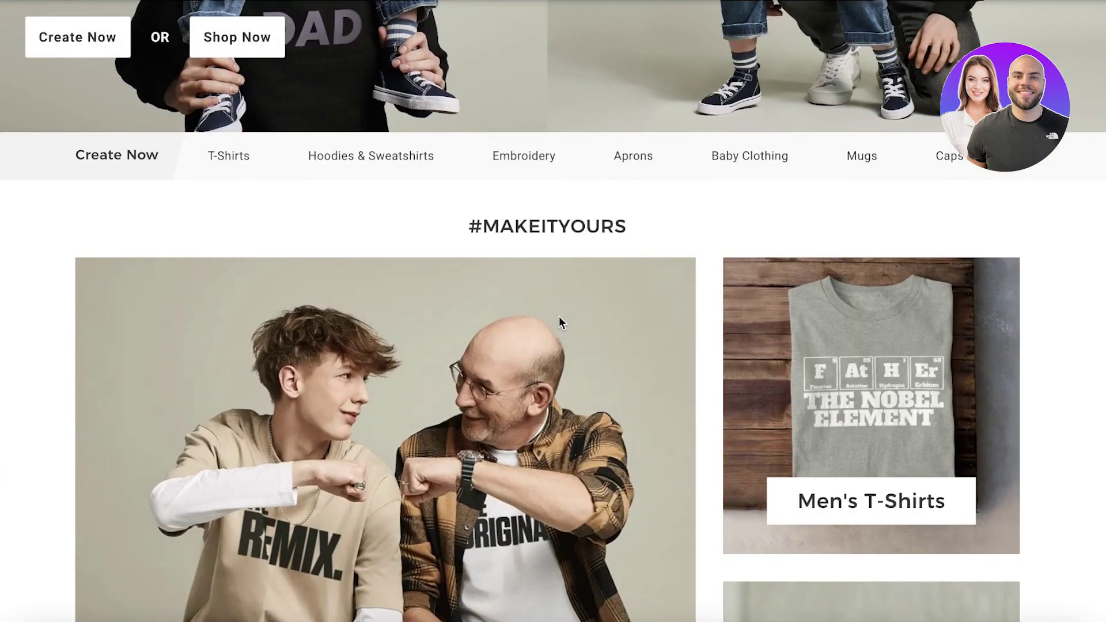
{"action": "scroll", "coordinate": [559, 326], "scroll_direction": "down", "scroll_amount": 10}
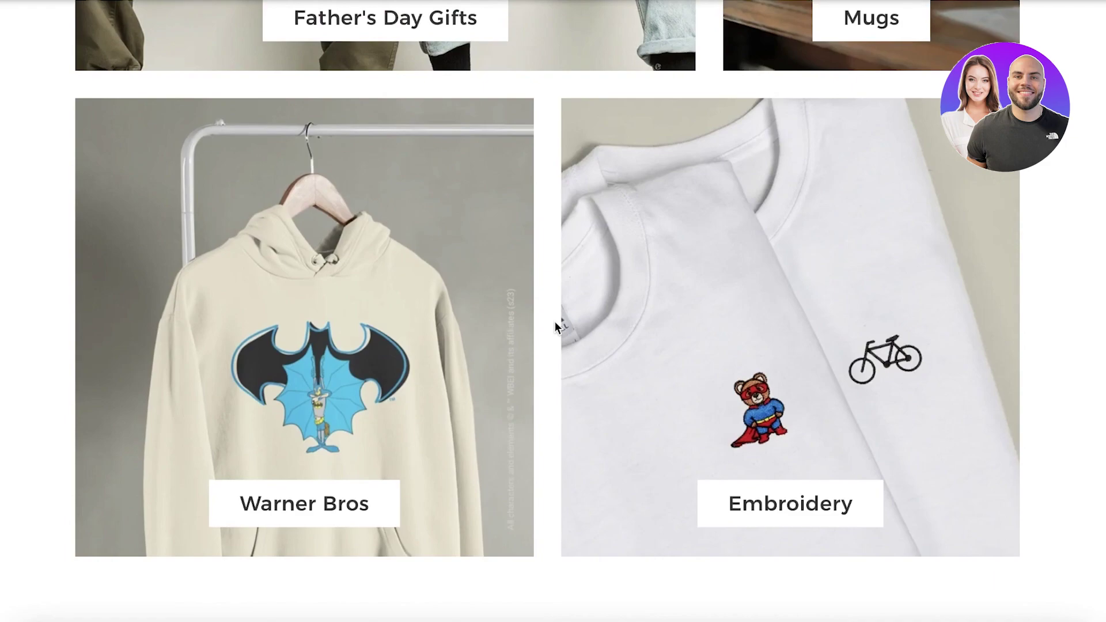
{"action": "scroll", "coordinate": [554, 321], "scroll_direction": "down", "scroll_amount": 5}
{"action": "scroll", "coordinate": [534, 339], "scroll_direction": "down", "scroll_amount": 7}
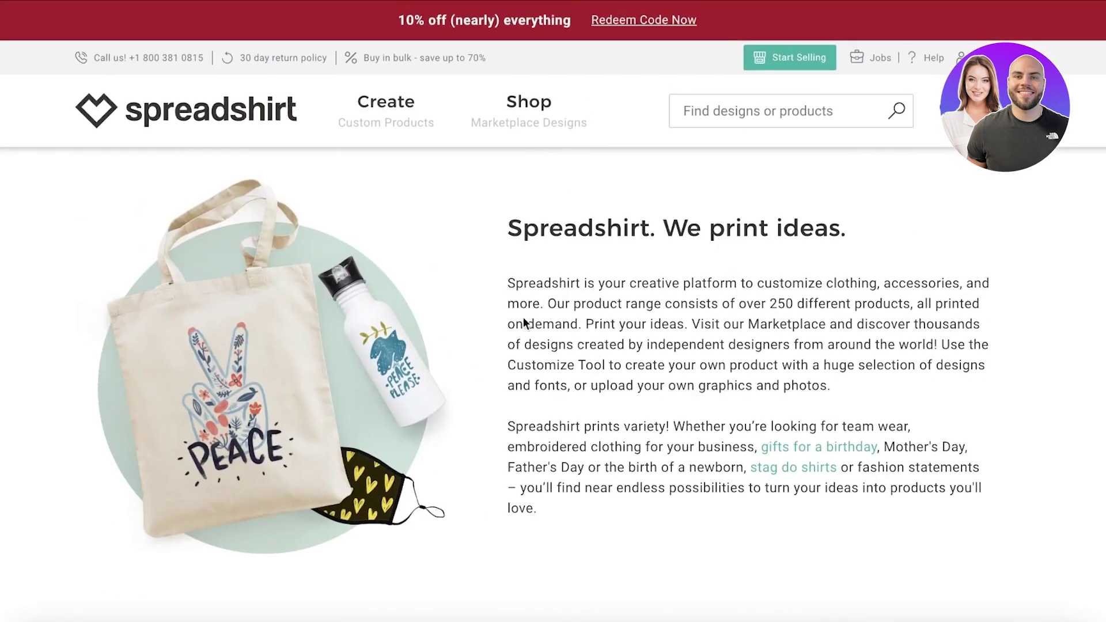
{"action": "scroll", "coordinate": [512, 115], "scroll_direction": "up", "scroll_amount": 10}
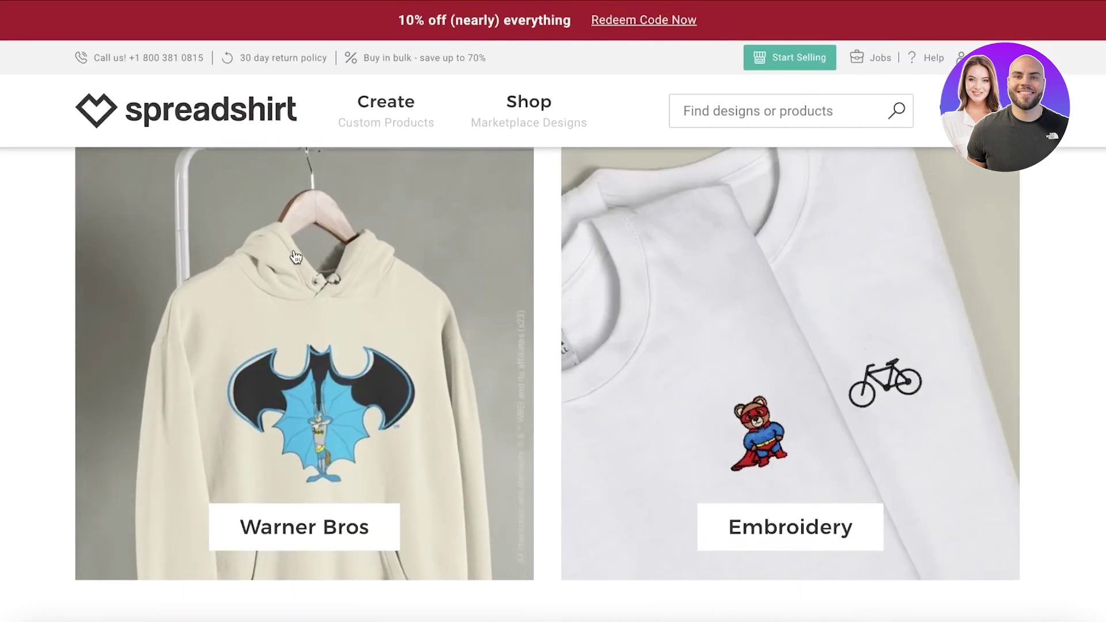
{"action": "scroll", "coordinate": [798, 249], "scroll_direction": "up", "scroll_amount": 5}
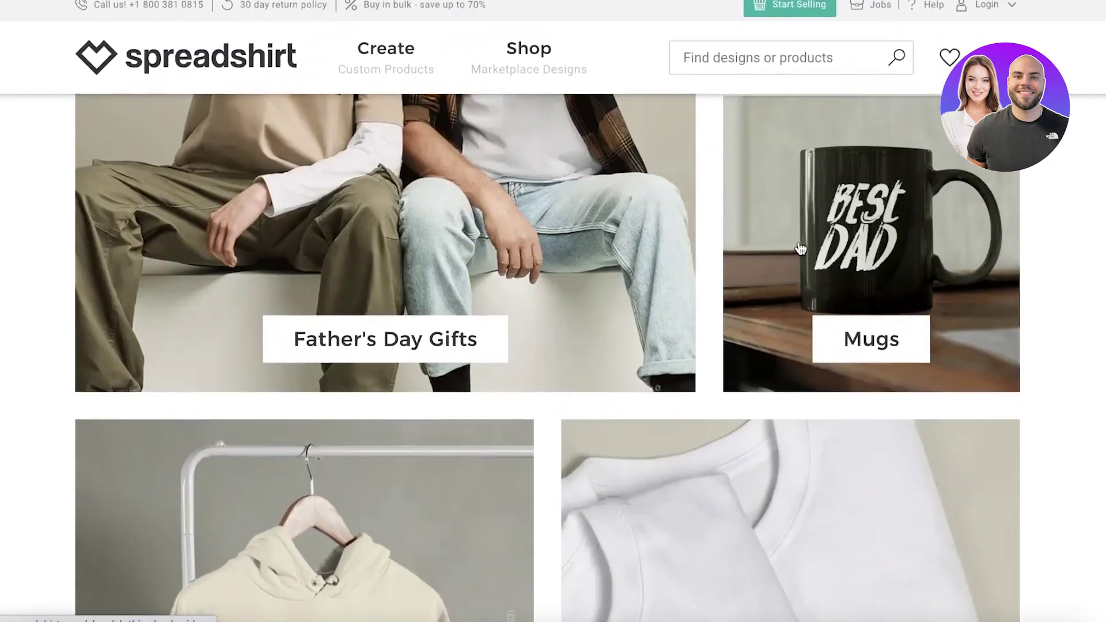
{"action": "scroll", "coordinate": [802, 247], "scroll_direction": "down", "scroll_amount": 12}
{"action": "scroll", "coordinate": [713, 241], "scroll_direction": "down", "scroll_amount": 9}
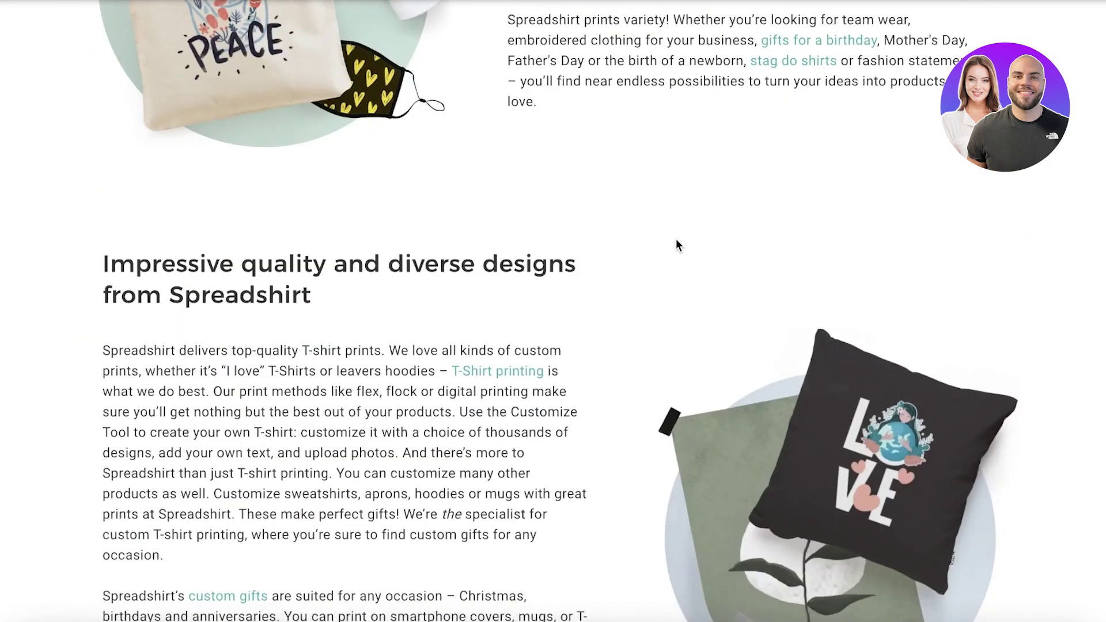
{"action": "scroll", "coordinate": [674, 240], "scroll_direction": "down", "scroll_amount": 12}
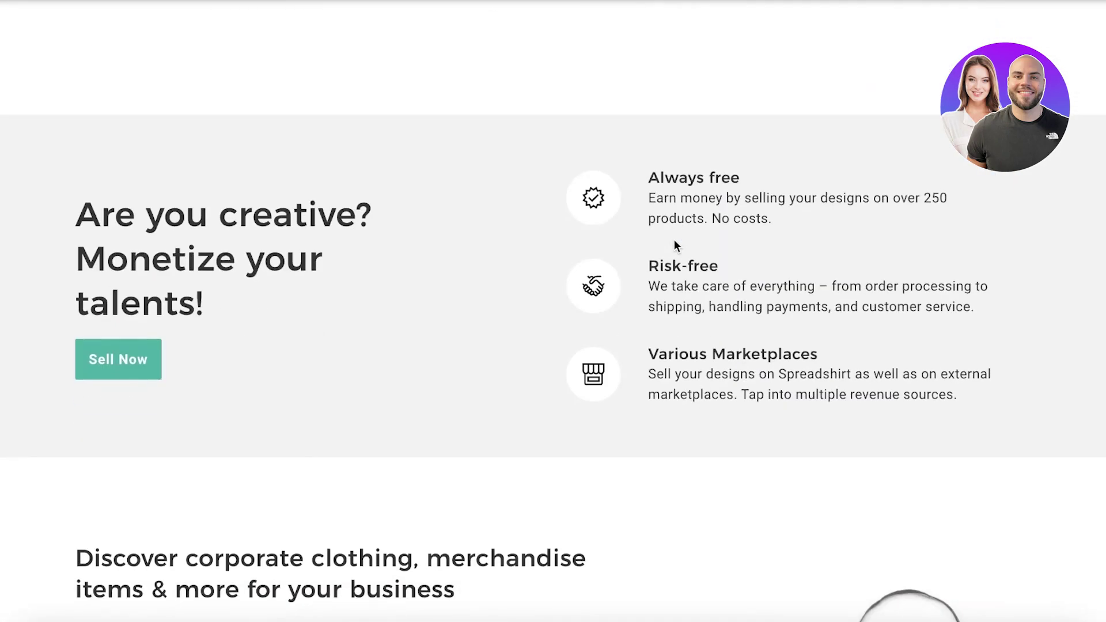
{"action": "scroll", "coordinate": [674, 240], "scroll_direction": "up", "scroll_amount": 10}
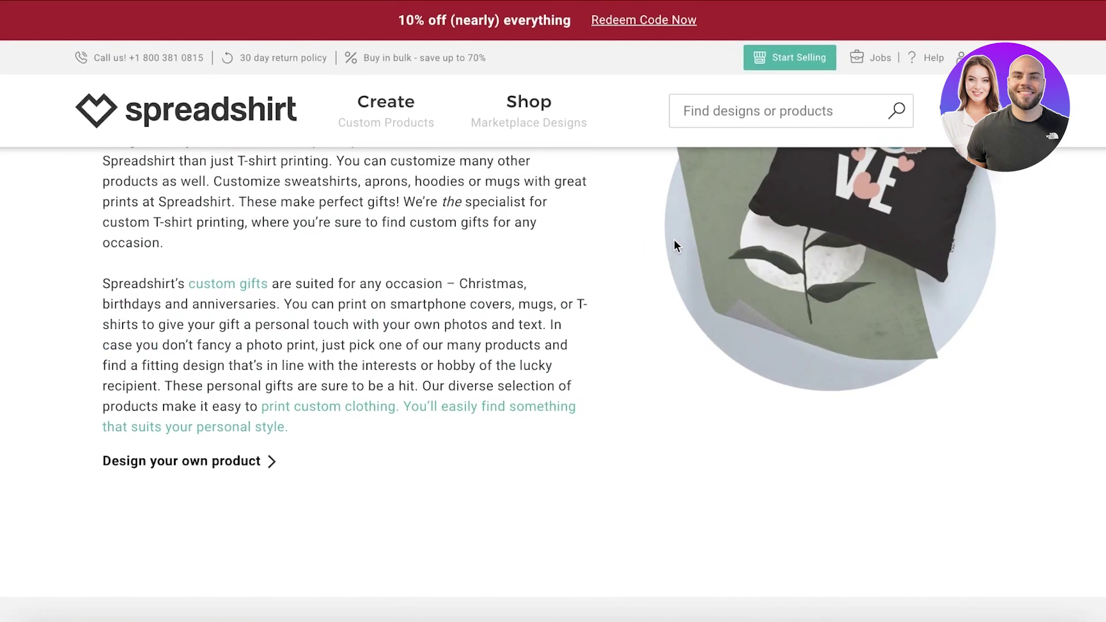
{"action": "scroll", "coordinate": [673, 239], "scroll_direction": "down", "scroll_amount": 5}
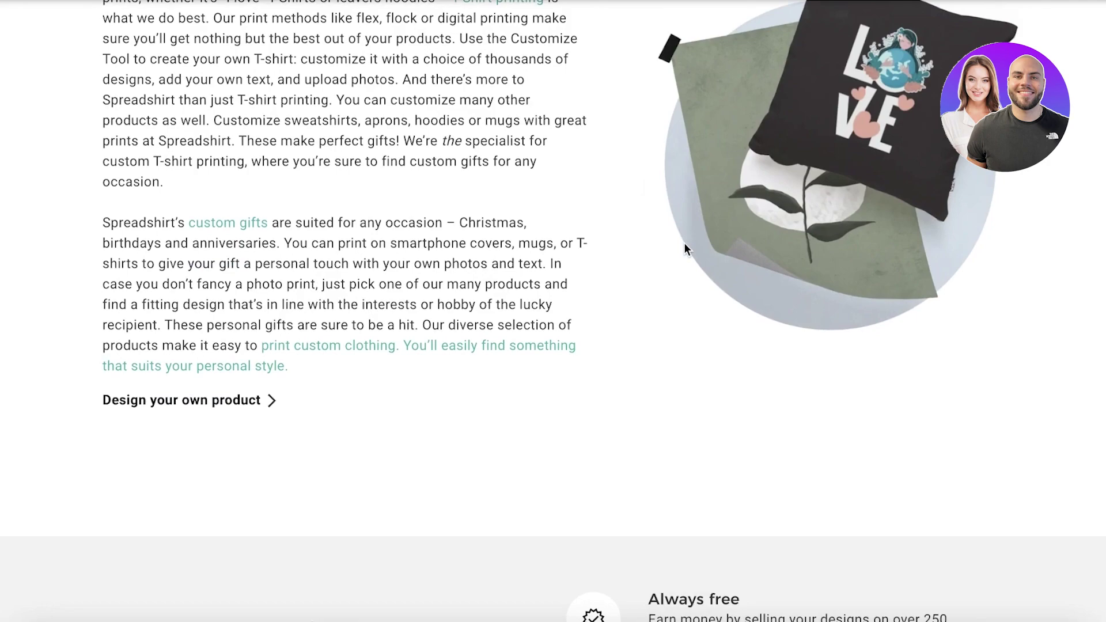
{"action": "scroll", "coordinate": [634, 249], "scroll_direction": "down", "scroll_amount": 4}
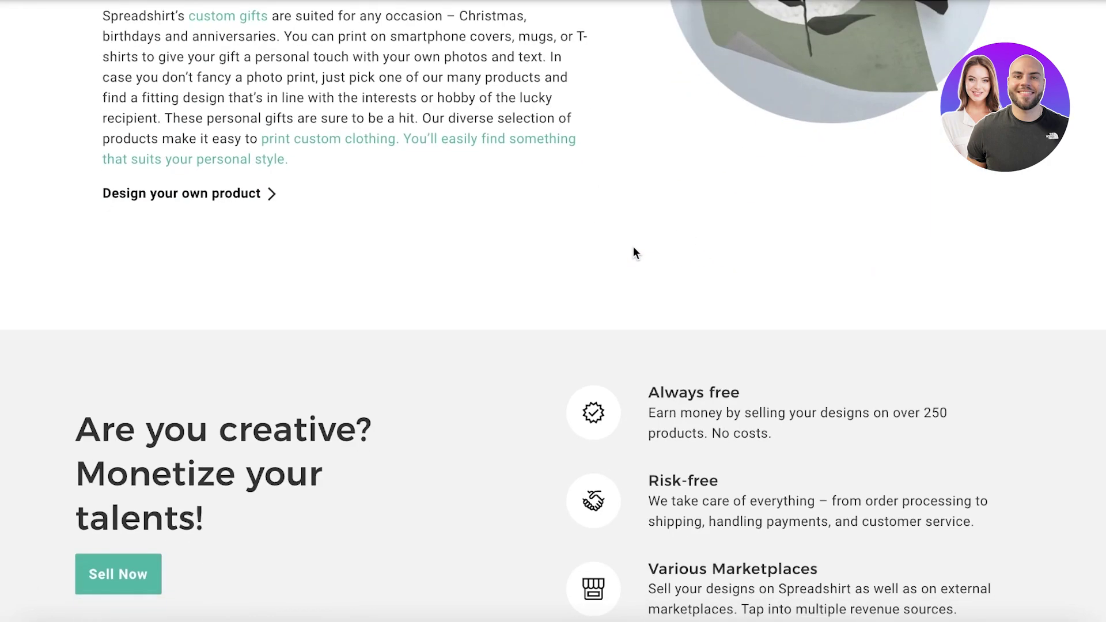
{"action": "scroll", "coordinate": [516, 354], "scroll_direction": "down", "scroll_amount": 3}
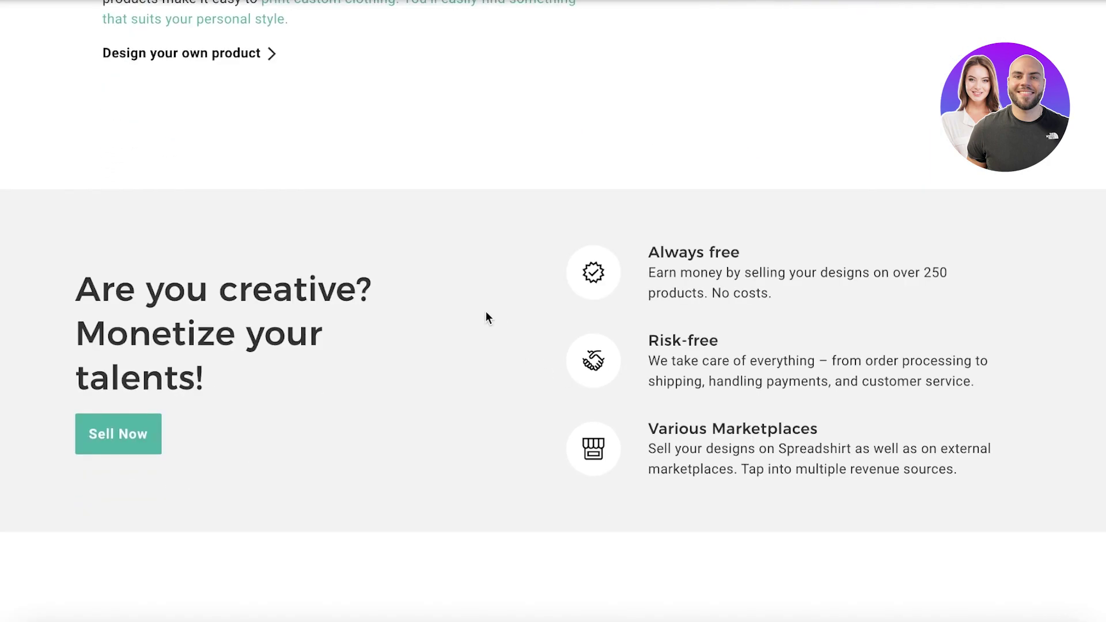
{"action": "scroll", "coordinate": [576, 190], "scroll_direction": "down", "scroll_amount": 1}
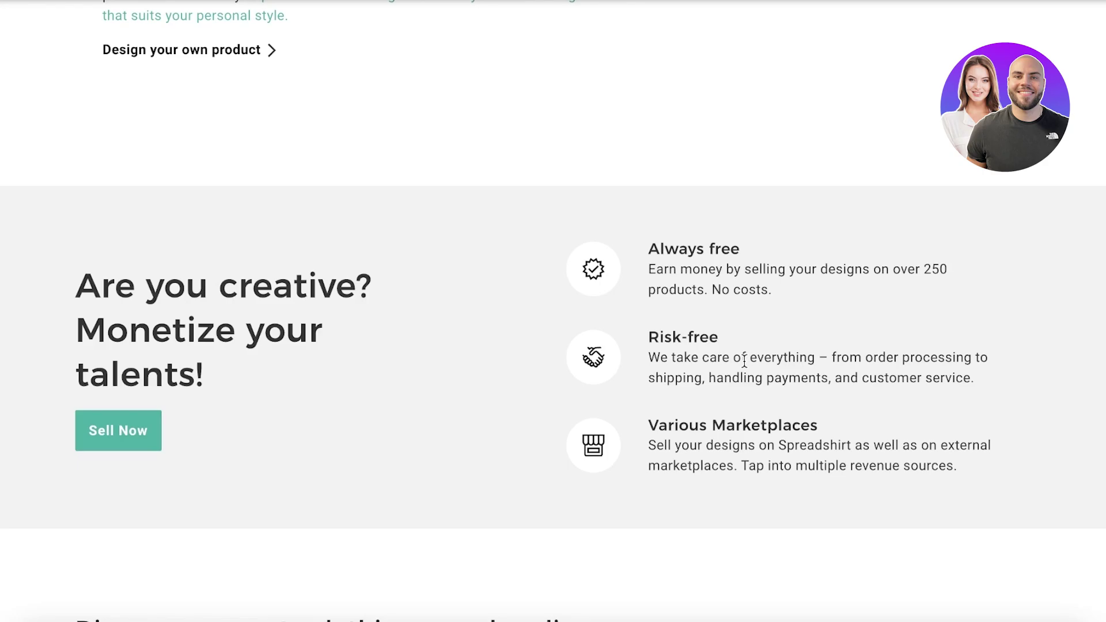
{"action": "scroll", "coordinate": [744, 360], "scroll_direction": "down", "scroll_amount": 20}
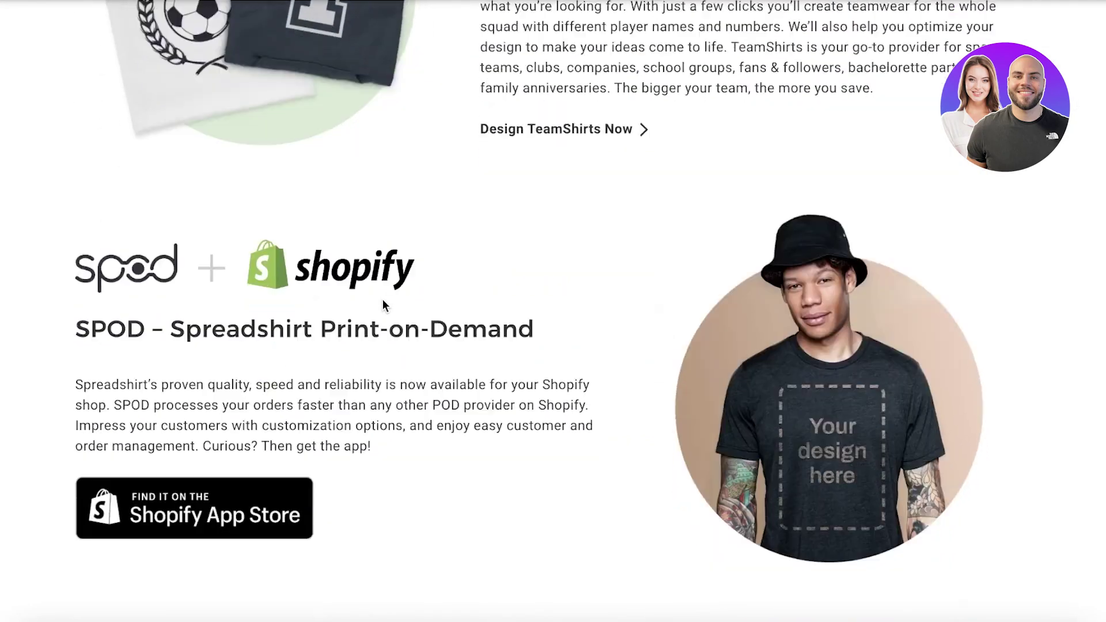
{"action": "scroll", "coordinate": [380, 291], "scroll_direction": "down", "scroll_amount": 5}
{"action": "scroll", "coordinate": [376, 281], "scroll_direction": "up", "scroll_amount": 20}
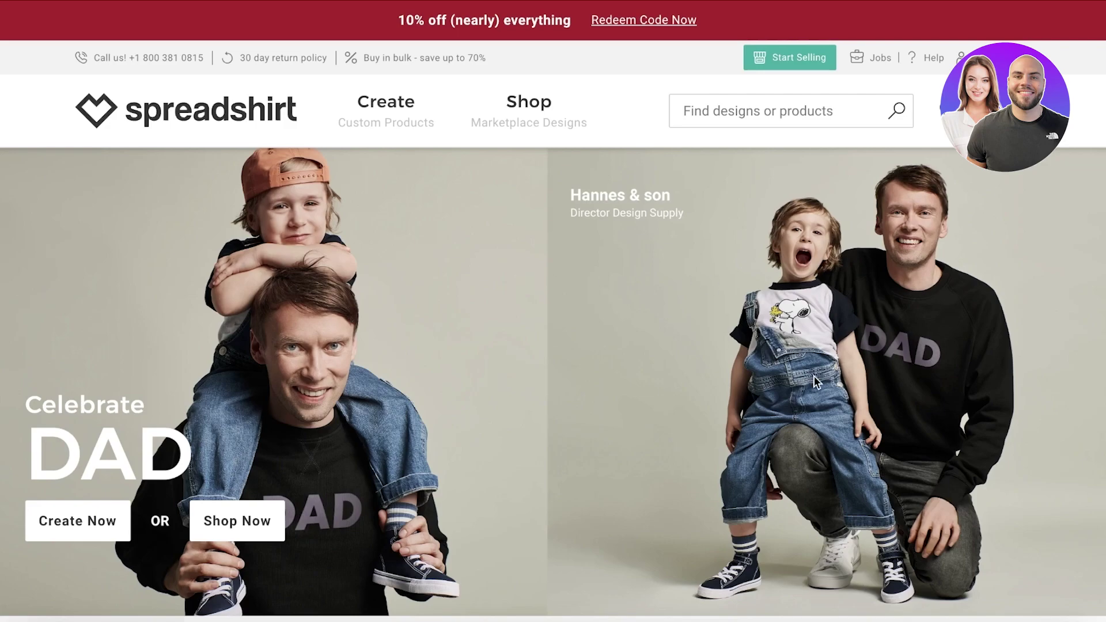
Step: Go to the Start Selling seller page and browse its Spreadshop and Marketplace offers
{"action": "left_click", "coordinate": [773, 68]}
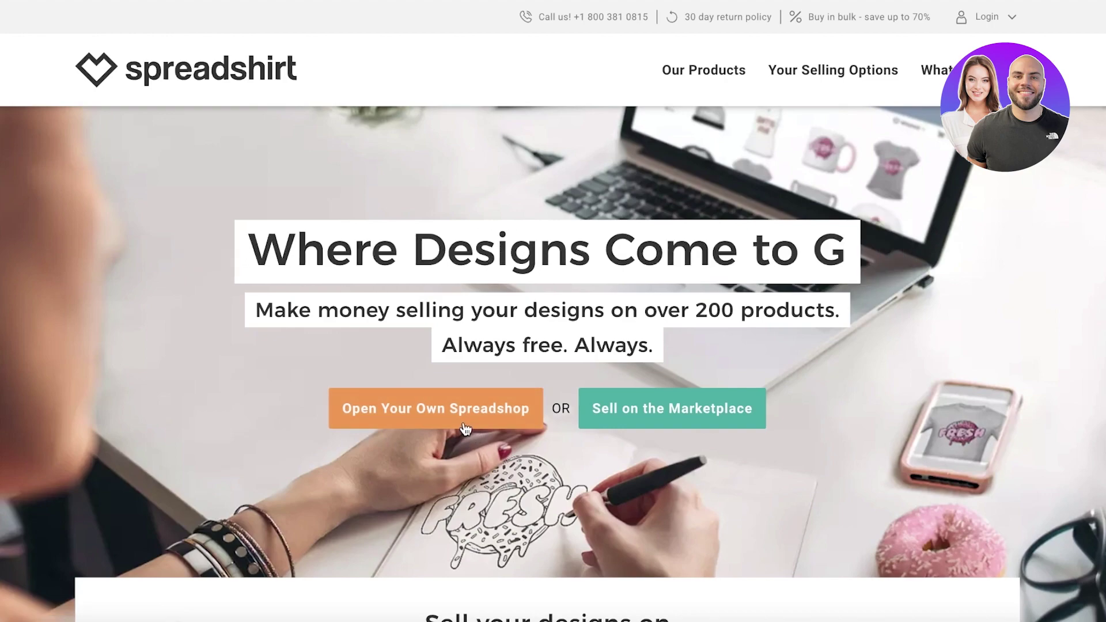
{"action": "scroll", "coordinate": [715, 373], "scroll_direction": "down", "scroll_amount": 3}
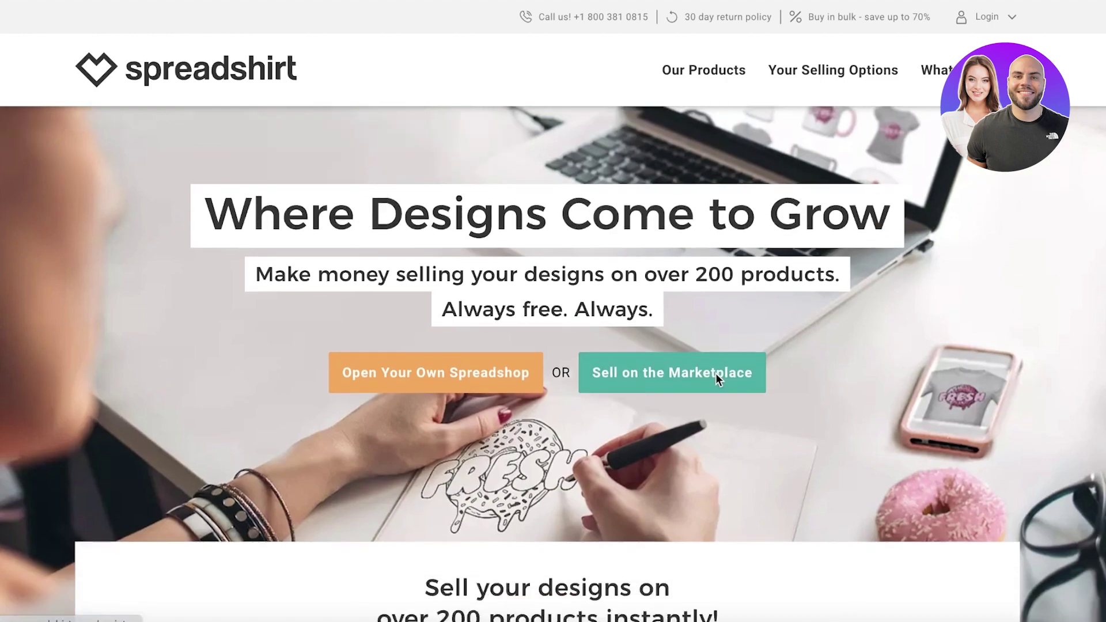
{"action": "scroll", "coordinate": [715, 373], "scroll_direction": "up", "scroll_amount": 3}
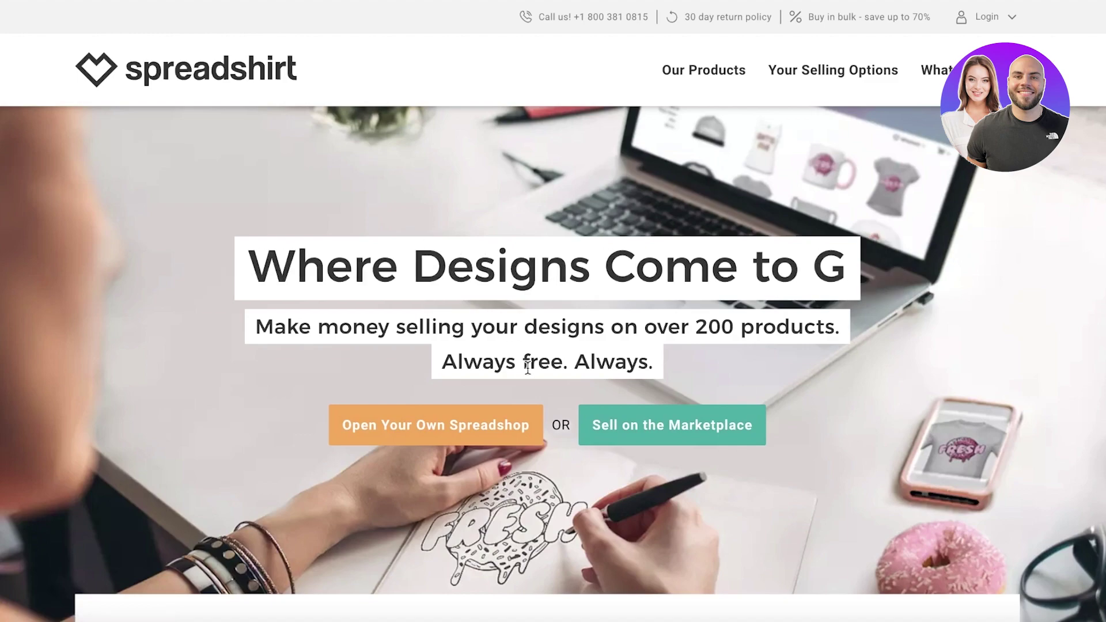
{"action": "scroll", "coordinate": [545, 428], "scroll_direction": "down", "scroll_amount": 4}
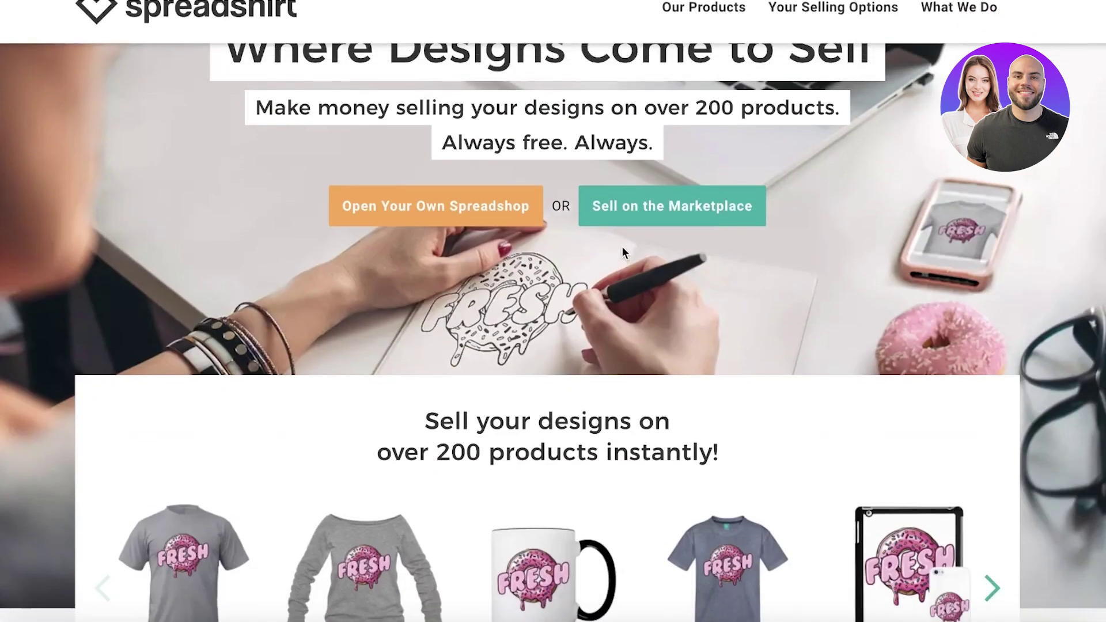
{"action": "scroll", "coordinate": [645, 218], "scroll_direction": "up", "scroll_amount": 1}
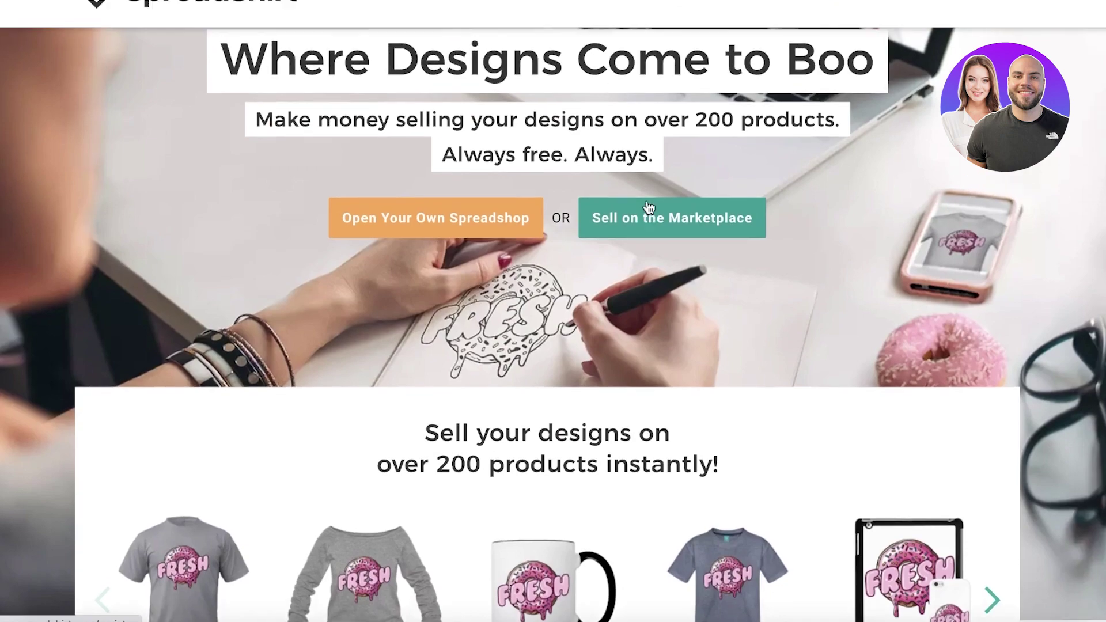
{"action": "scroll", "coordinate": [259, 203], "scroll_direction": "up", "scroll_amount": 3}
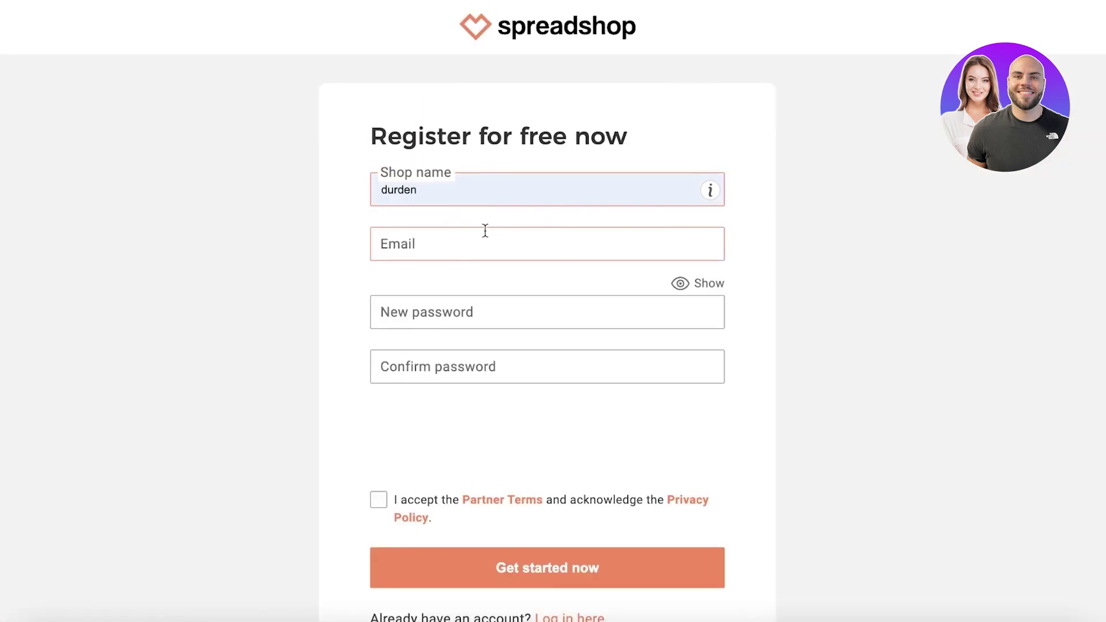
Step: Submit the Spreadshop registration with autofilled shop name, e-mail and password, accepting the partner terms
{"action": "left_click", "coordinate": [493, 221]}
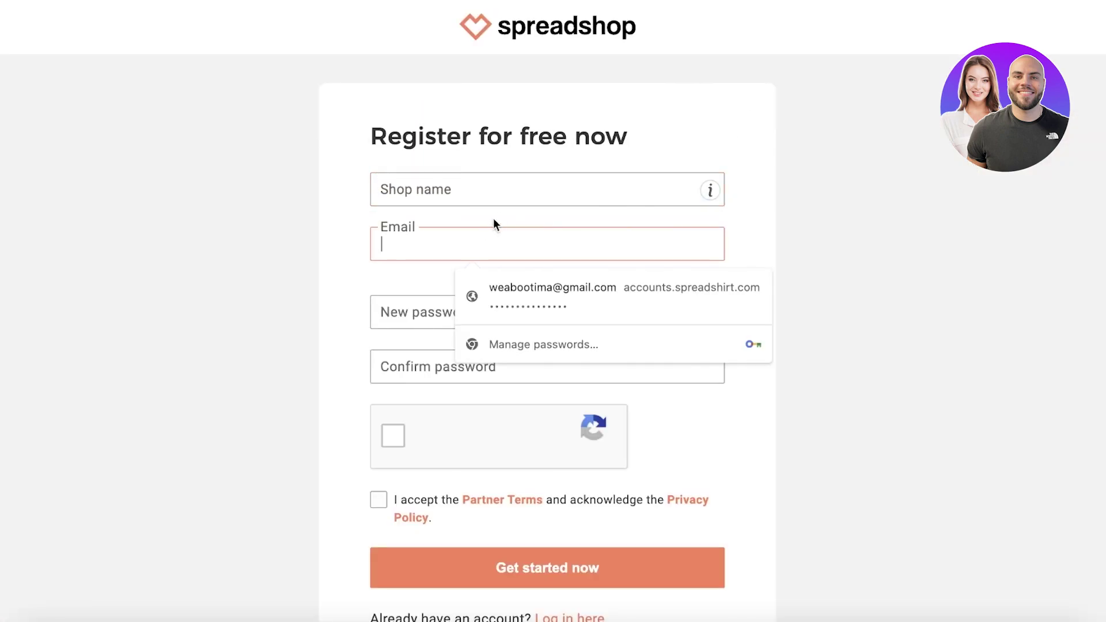
{"action": "left_click", "coordinate": [504, 193]}
{"action": "left_click", "coordinate": [483, 232]}
{"action": "left_click", "coordinate": [446, 243]}
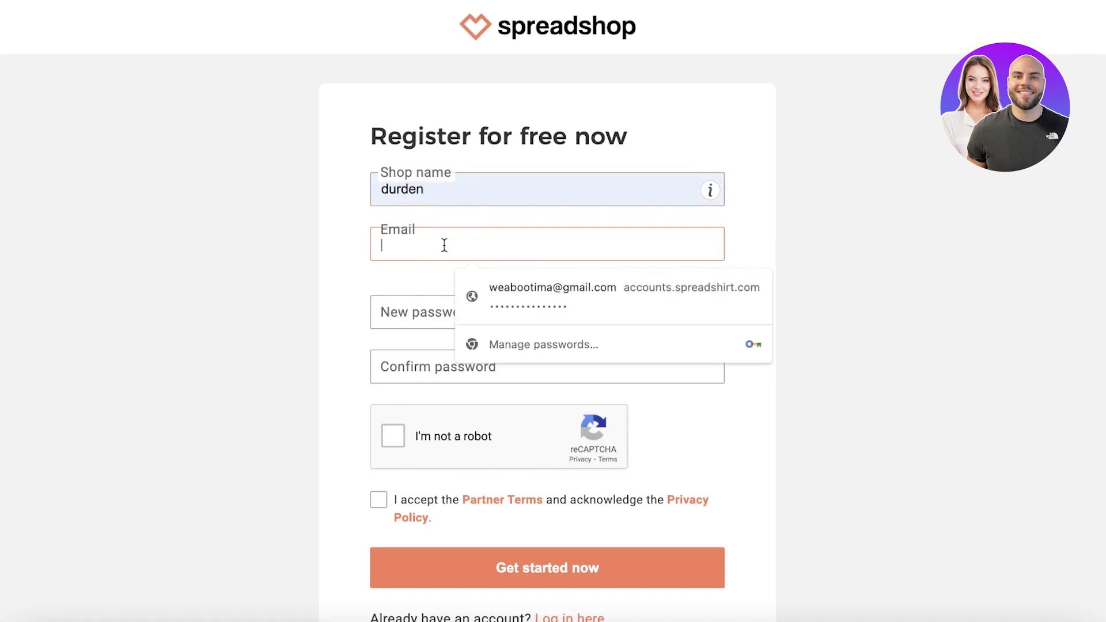
{"action": "left_click", "coordinate": [482, 279]}
{"action": "left_click", "coordinate": [486, 368]}
{"action": "left_click", "coordinate": [489, 420]}
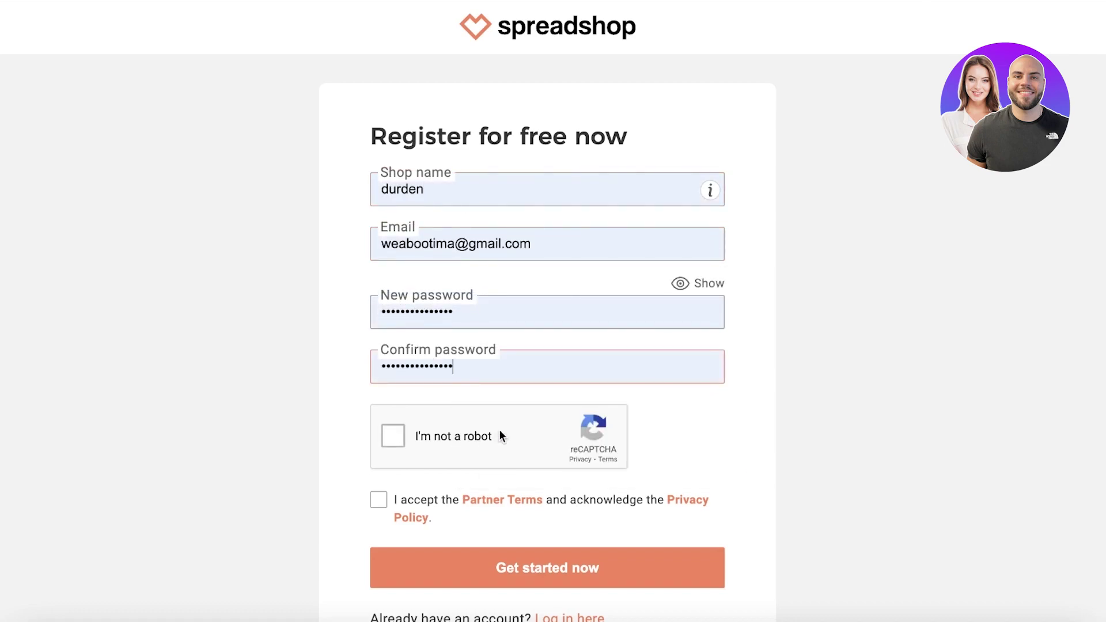
{"action": "left_click", "coordinate": [437, 450]}
{"action": "left_click", "coordinate": [378, 499]}
{"action": "left_click", "coordinate": [425, 567]}
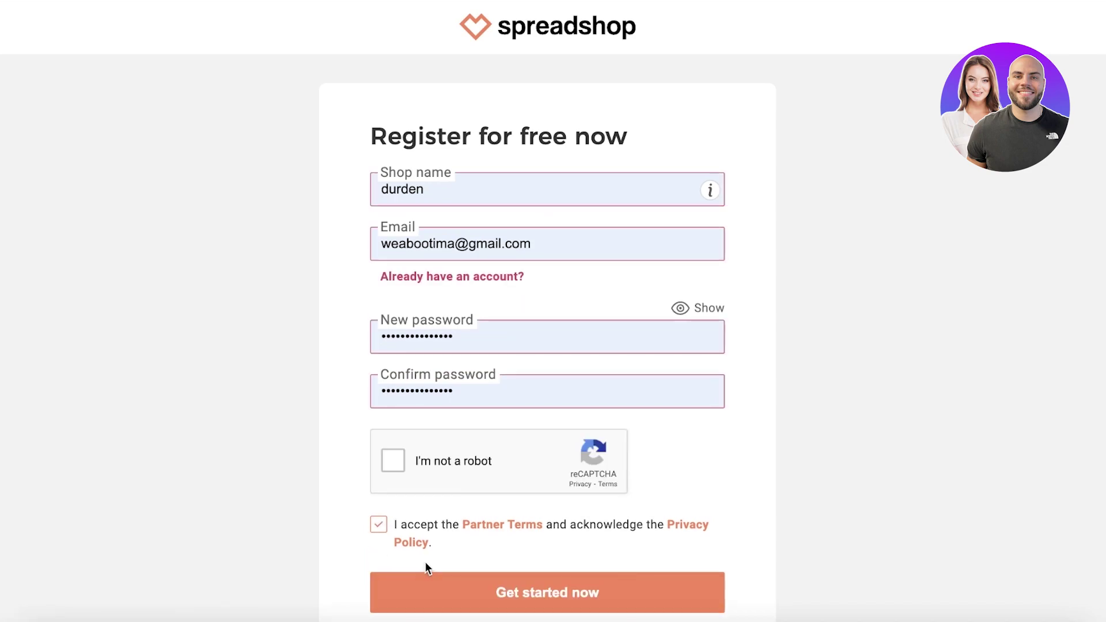
Step: Log in to the existing account with saved credentials, passing the reCAPTCHA
{"action": "scroll", "coordinate": [433, 563], "scroll_direction": "down", "scroll_amount": 3}
{"action": "left_click", "coordinate": [582, 455]}
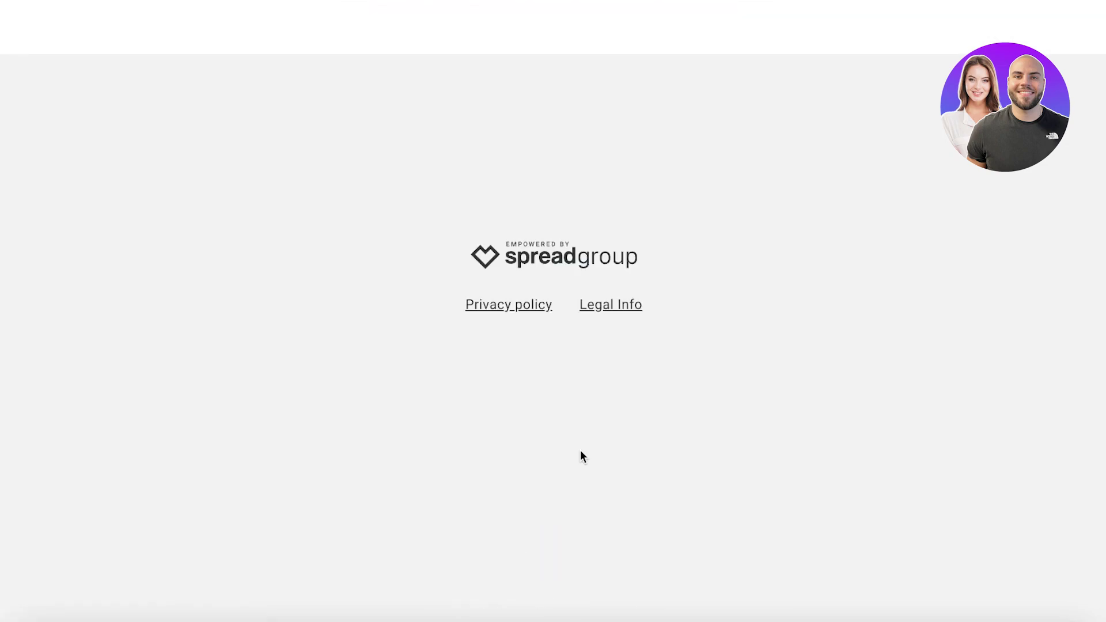
{"action": "left_click", "coordinate": [539, 242]}
{"action": "left_click", "coordinate": [540, 279]}
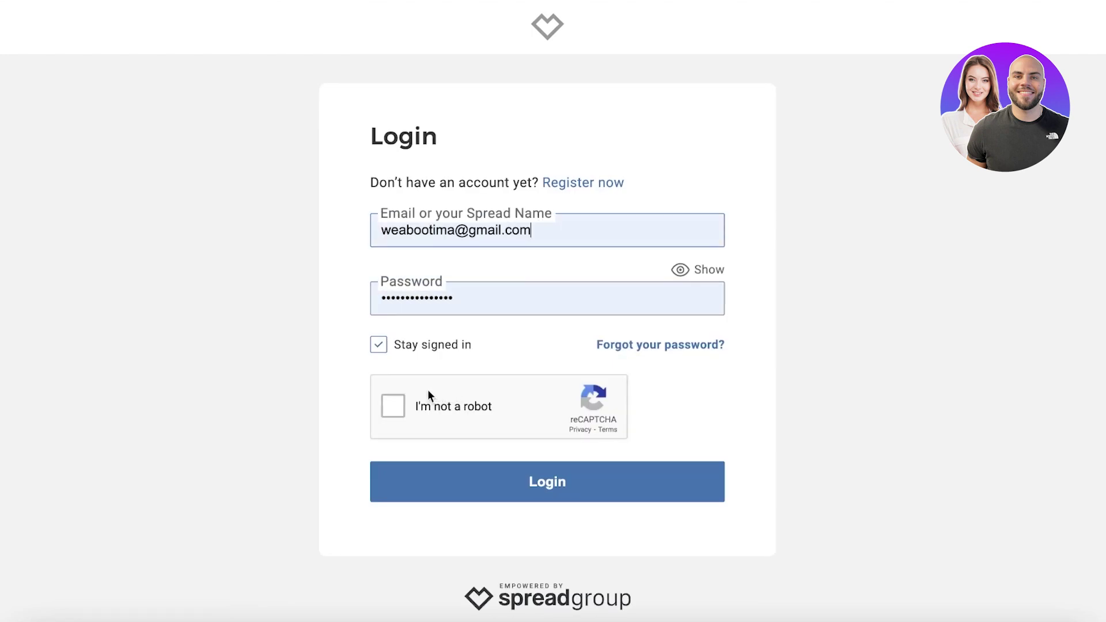
{"action": "left_click", "coordinate": [393, 405]}
{"action": "left_click", "coordinate": [449, 481]}
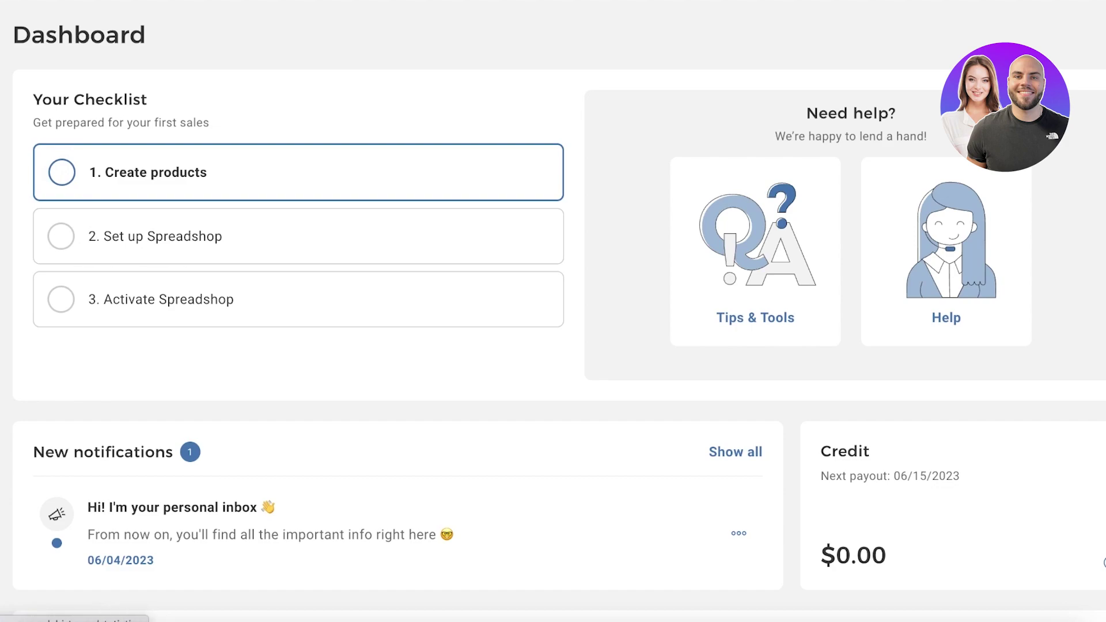
Step: Open Shop setup, keep the header on the shop name instead of a logo, and mute the sound
{"action": "left_click", "coordinate": [5, 418]}
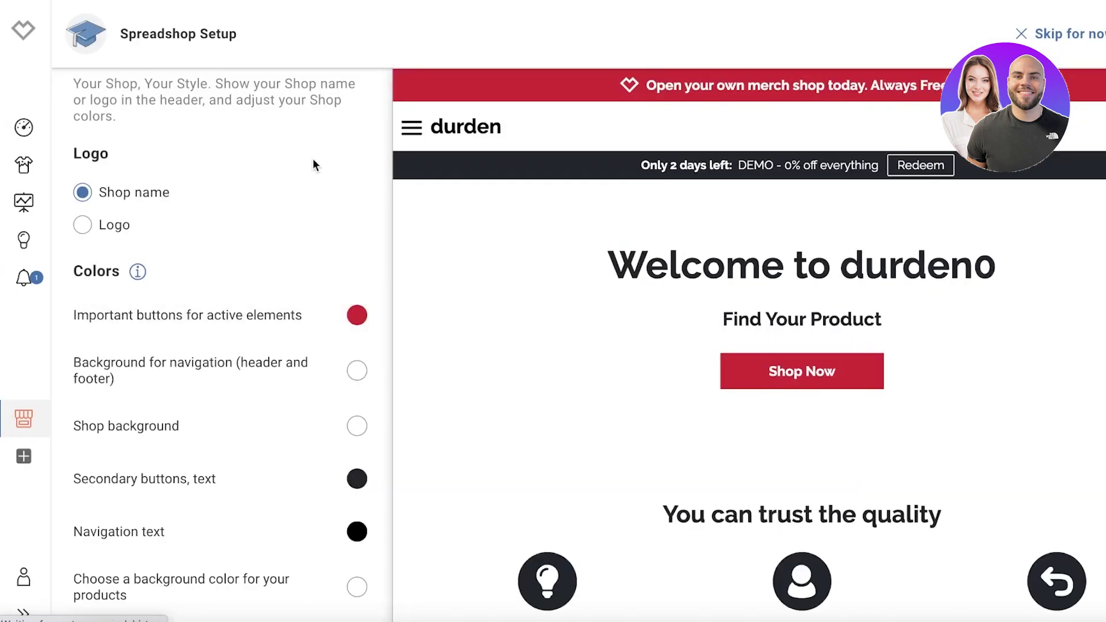
{"action": "left_click", "coordinate": [107, 230]}
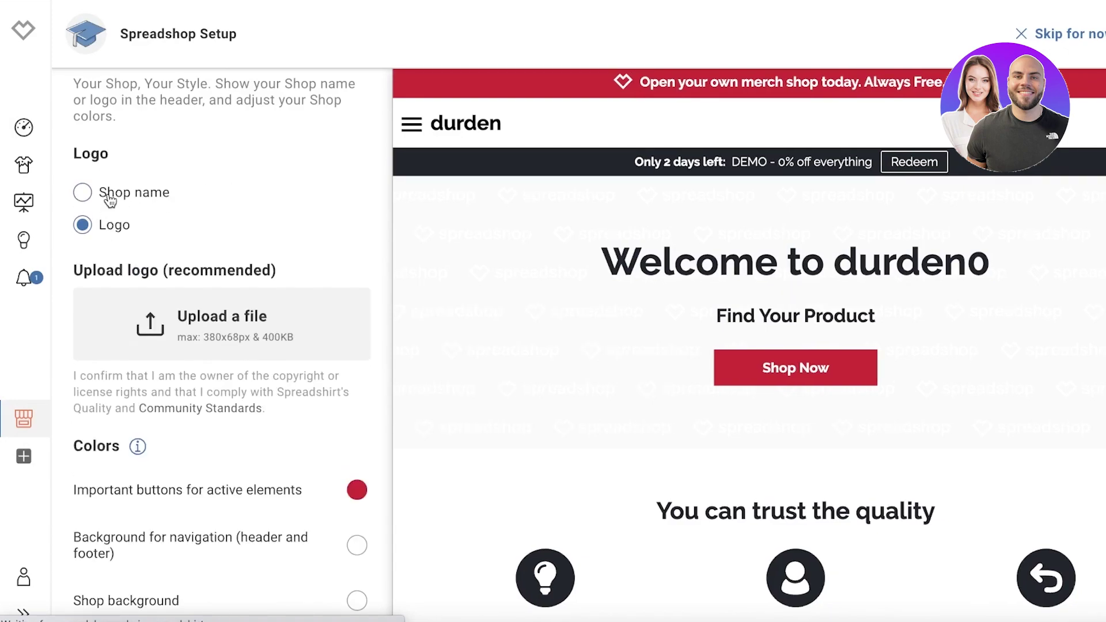
{"action": "left_click", "coordinate": [110, 199]}
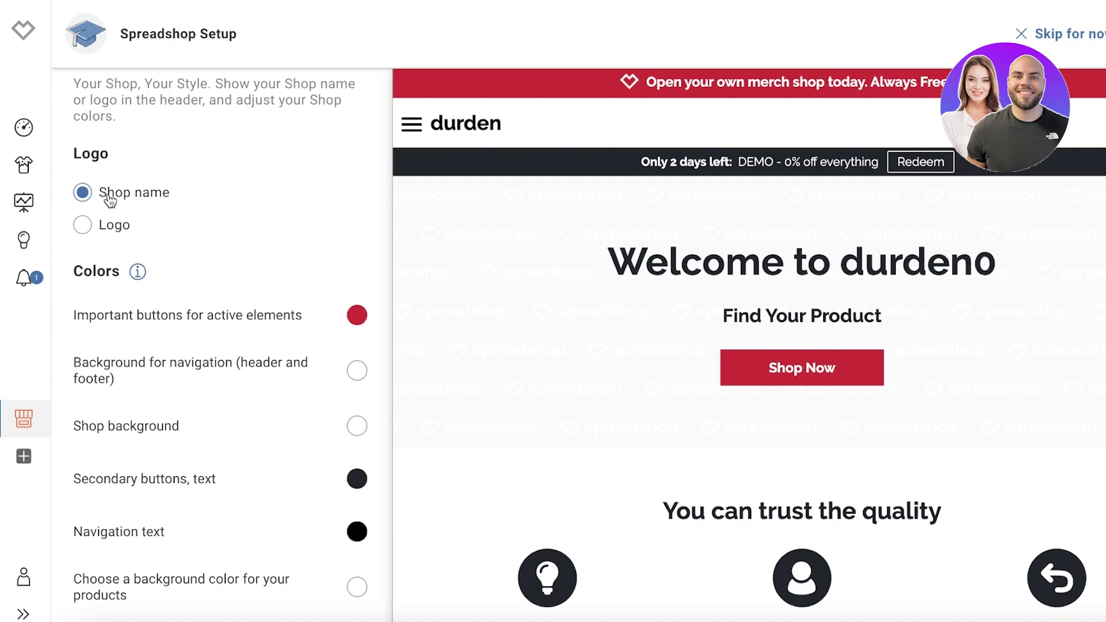
{"action": "key", "text": "XF86AudioMute"}
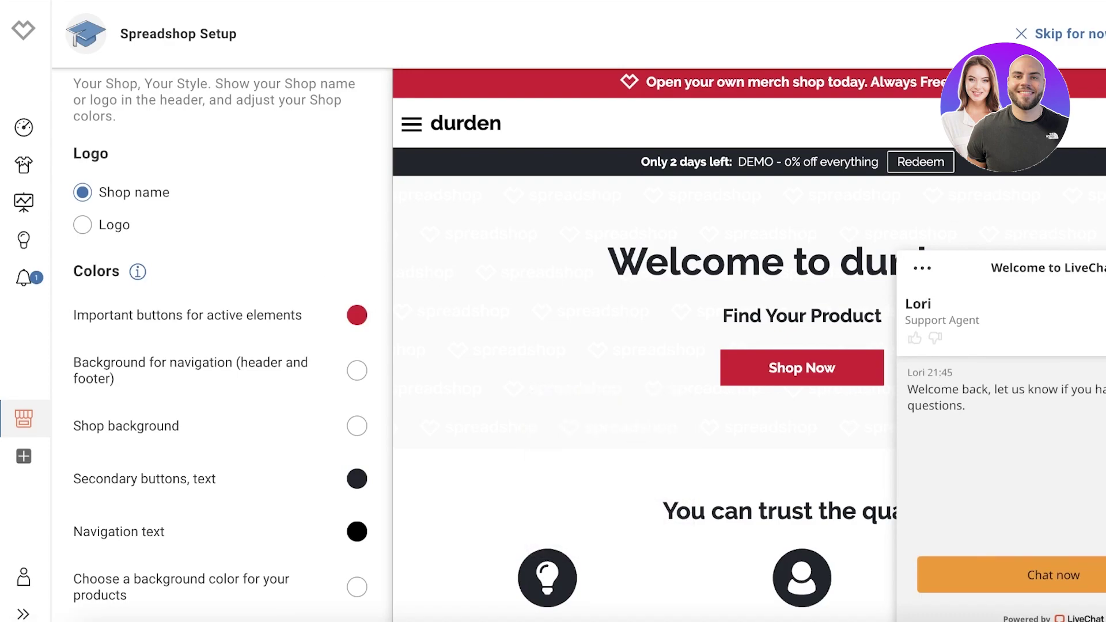
Step: Add the Sell on Spreadshirt marketplace channel with Open Shop
{"action": "left_click", "coordinate": [36, 444]}
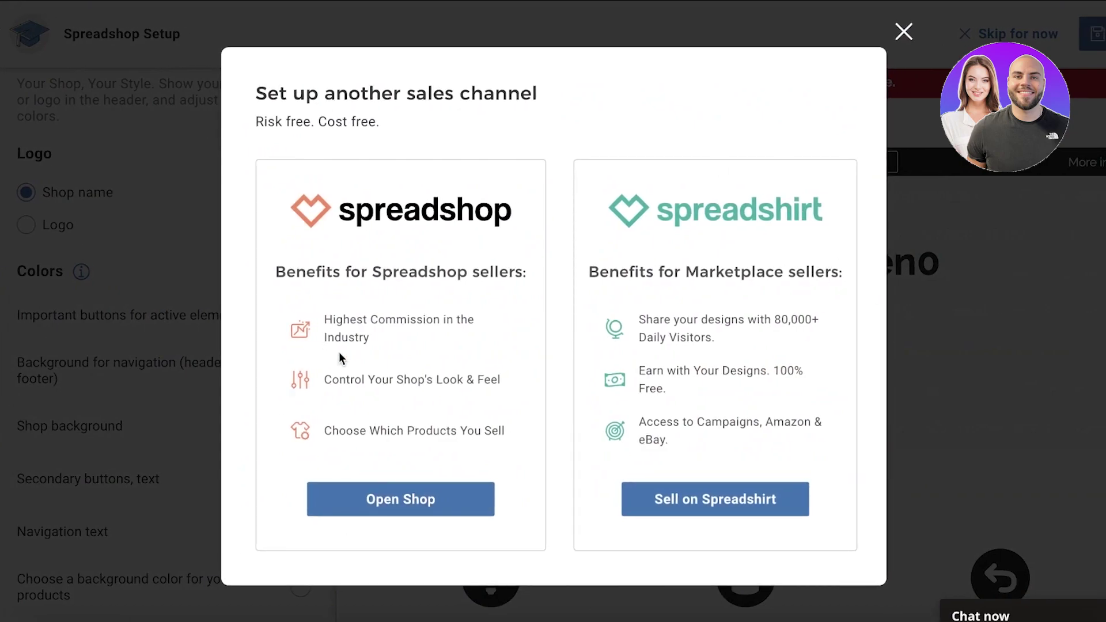
{"action": "left_click", "coordinate": [724, 500]}
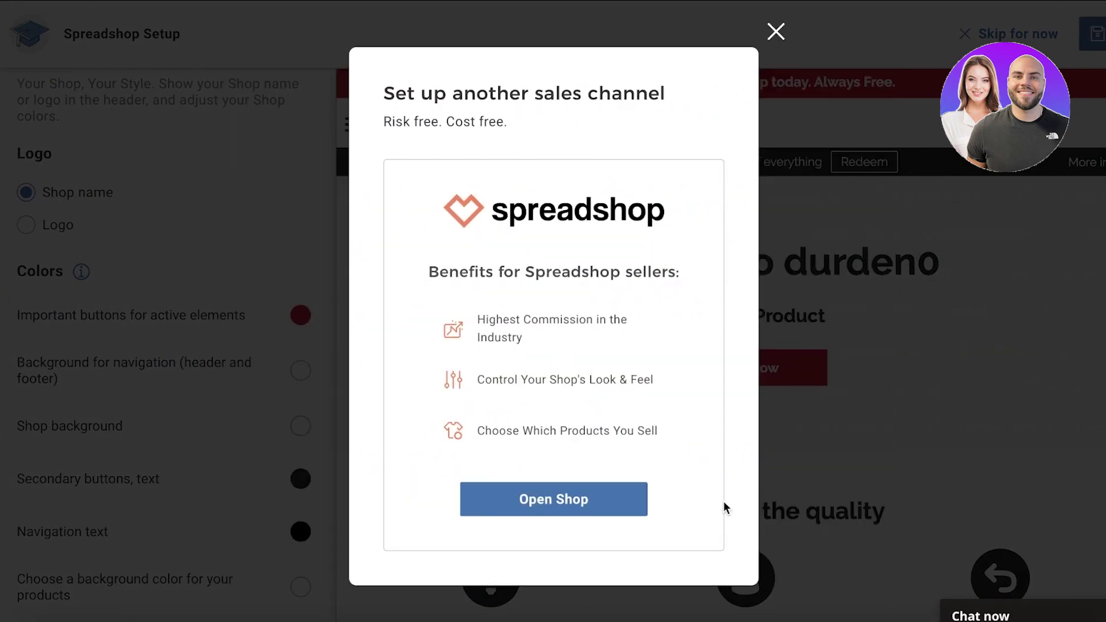
{"action": "left_click", "coordinate": [579, 506]}
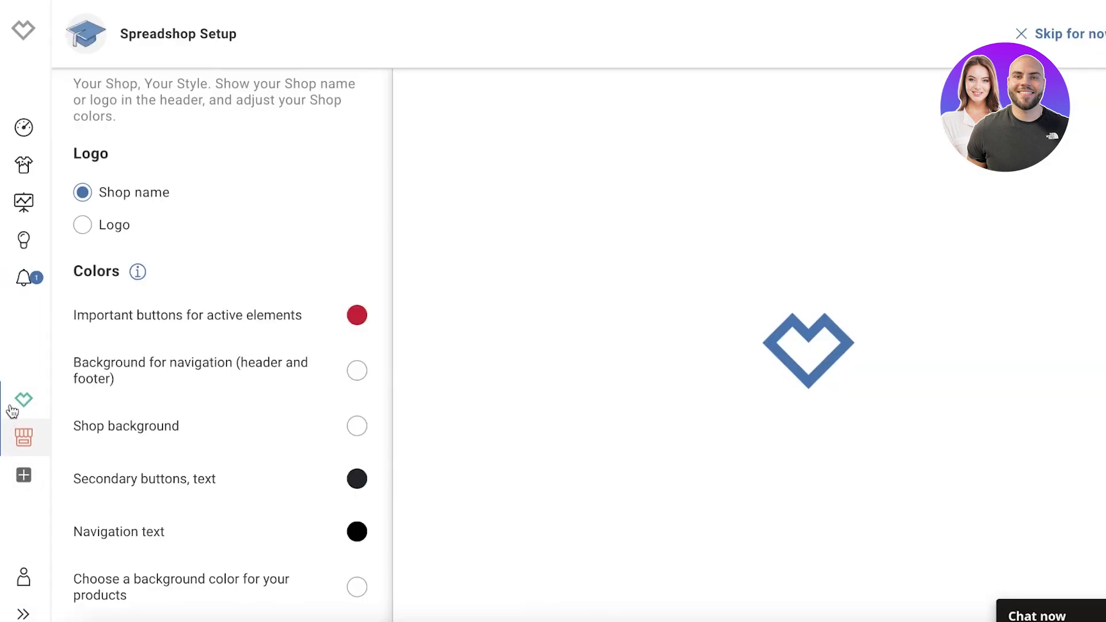
Step: View the Showroom settings, then go to the Account settings
{"action": "left_click", "coordinate": [13, 410]}
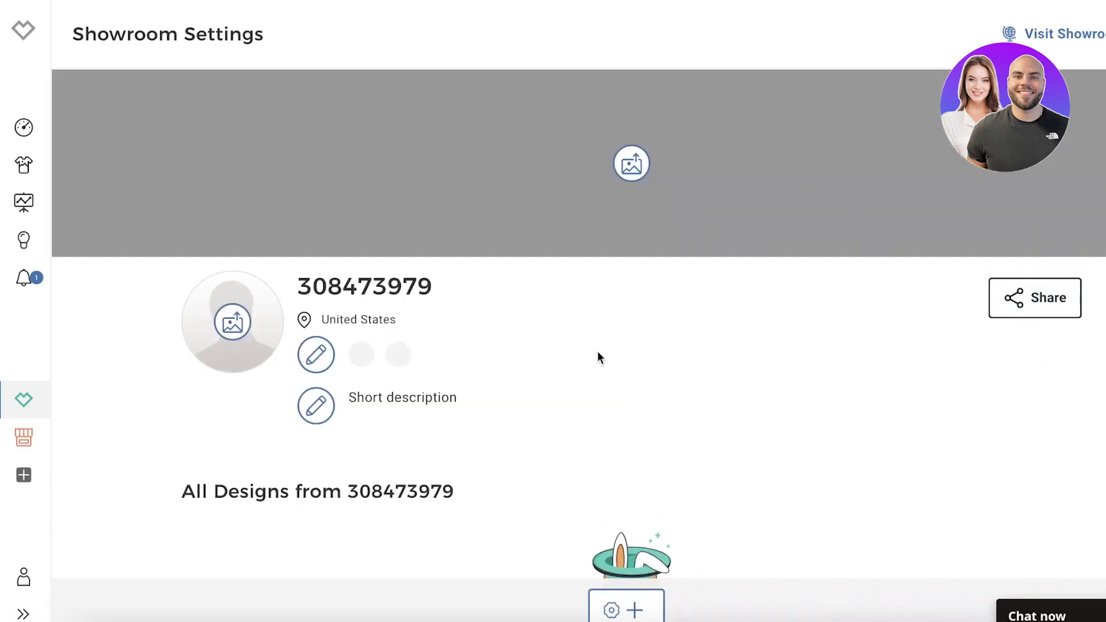
{"action": "left_click", "coordinate": [13, 444]}
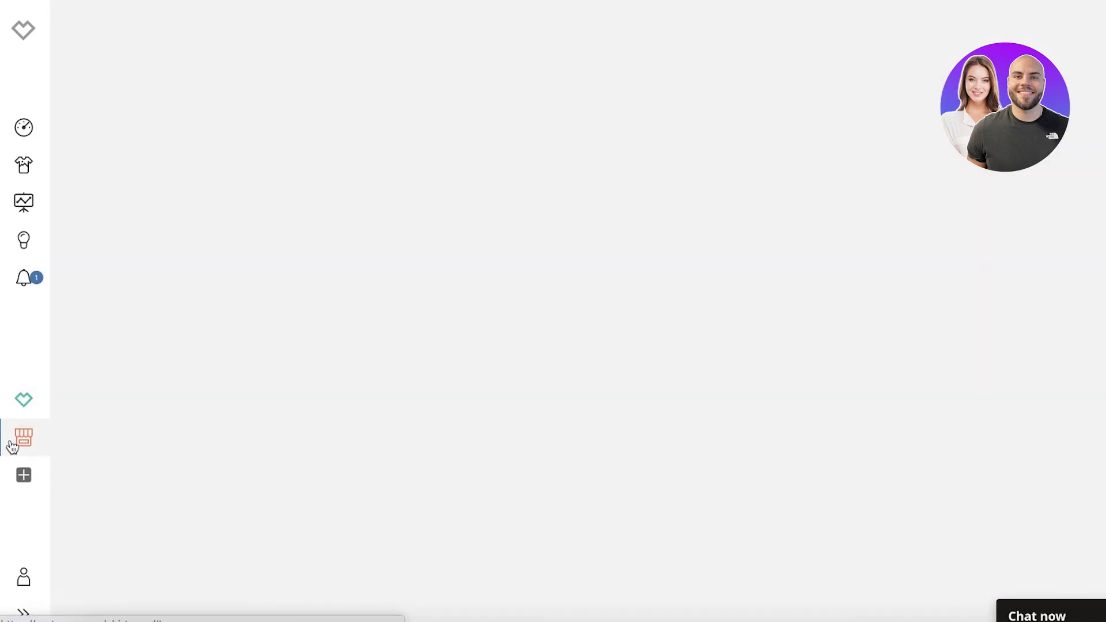
{"action": "left_click", "coordinate": [22, 401]}
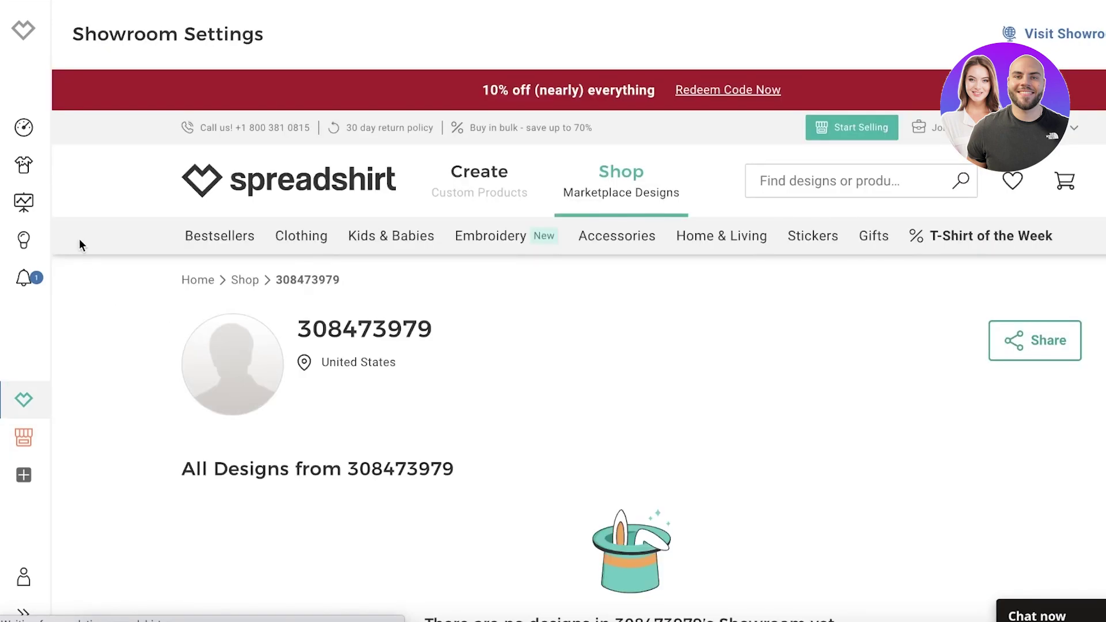
{"action": "left_click", "coordinate": [23, 577]}
Step: Load the Account personal information, then go to Designs, confirm Apply changes and reach the upload page
{"action": "left_click", "coordinate": [24, 131]}
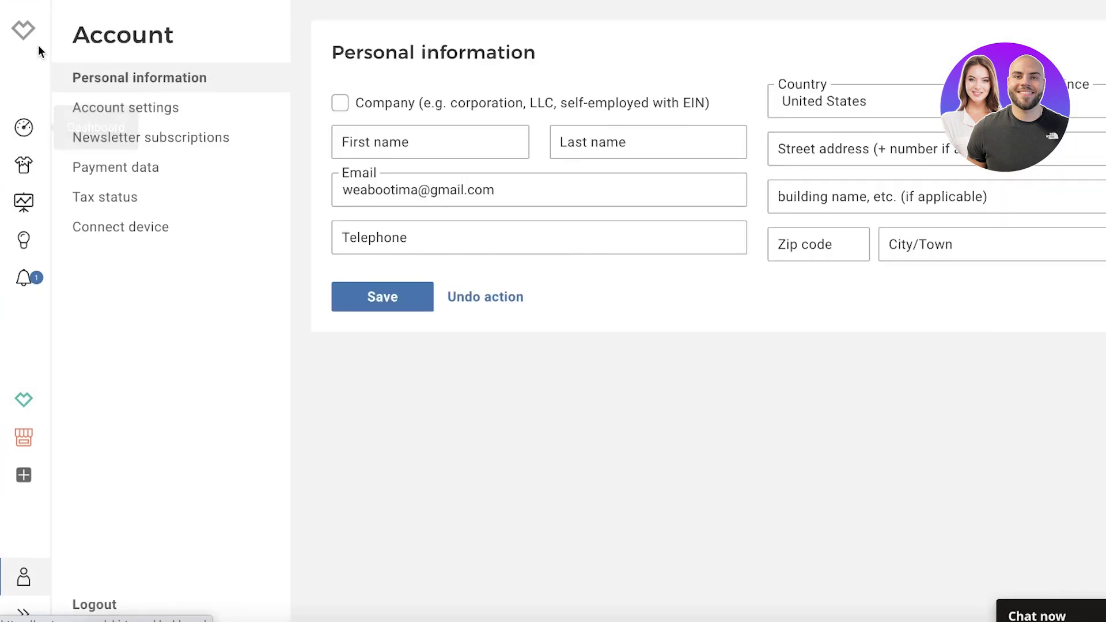
{"action": "left_click", "coordinate": [11, 197]}
{"action": "left_click", "coordinate": [839, 229]}
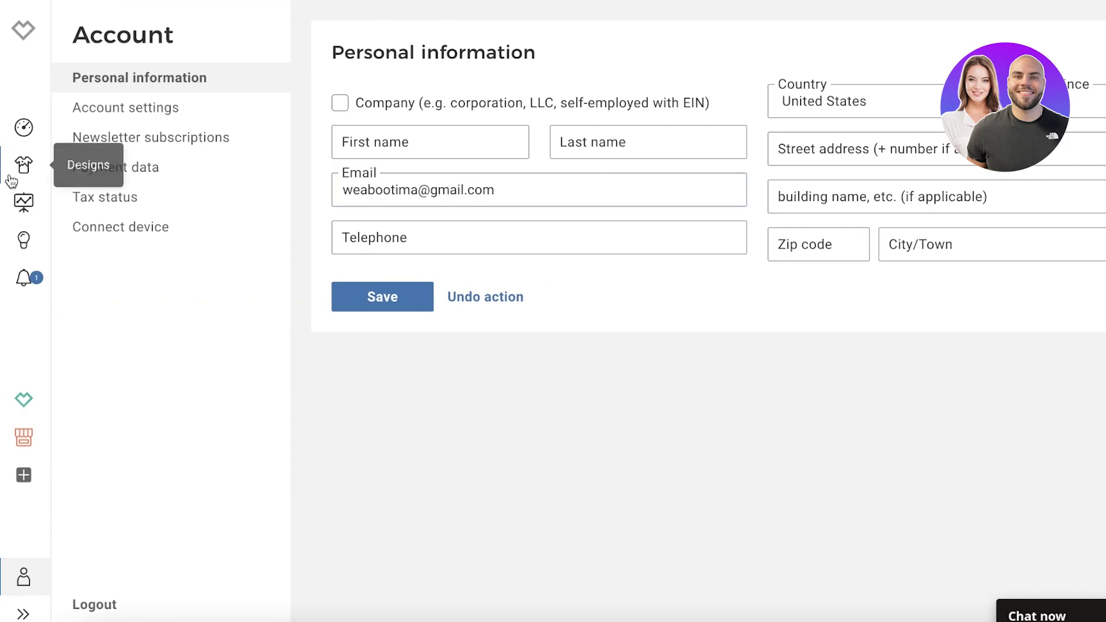
{"action": "left_click", "coordinate": [10, 174]}
{"action": "left_click", "coordinate": [461, 341]}
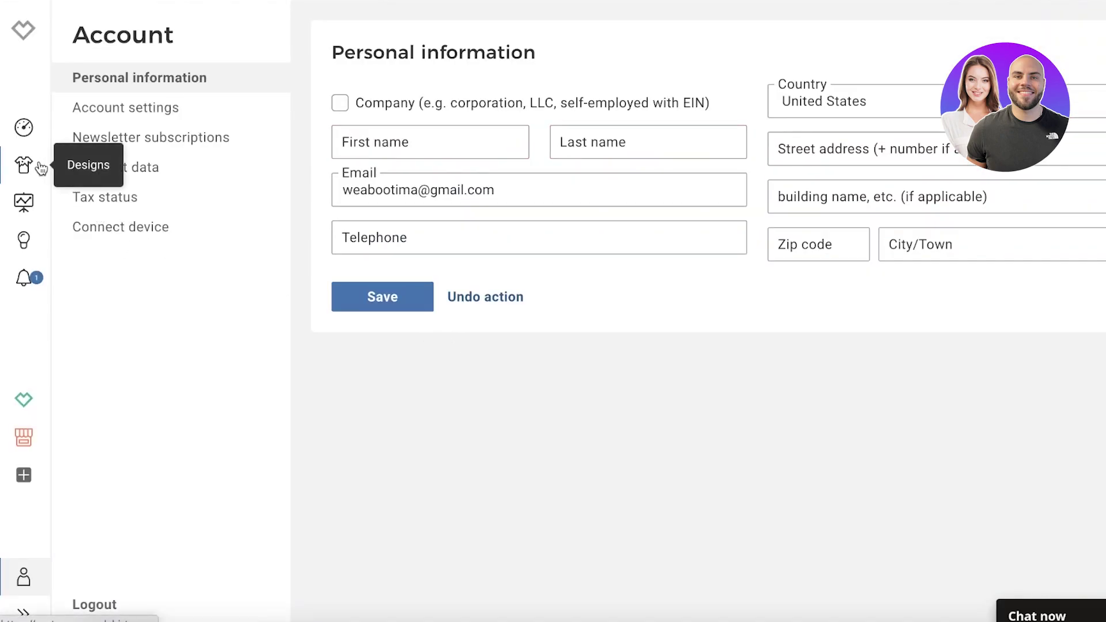
{"action": "left_click", "coordinate": [40, 168]}
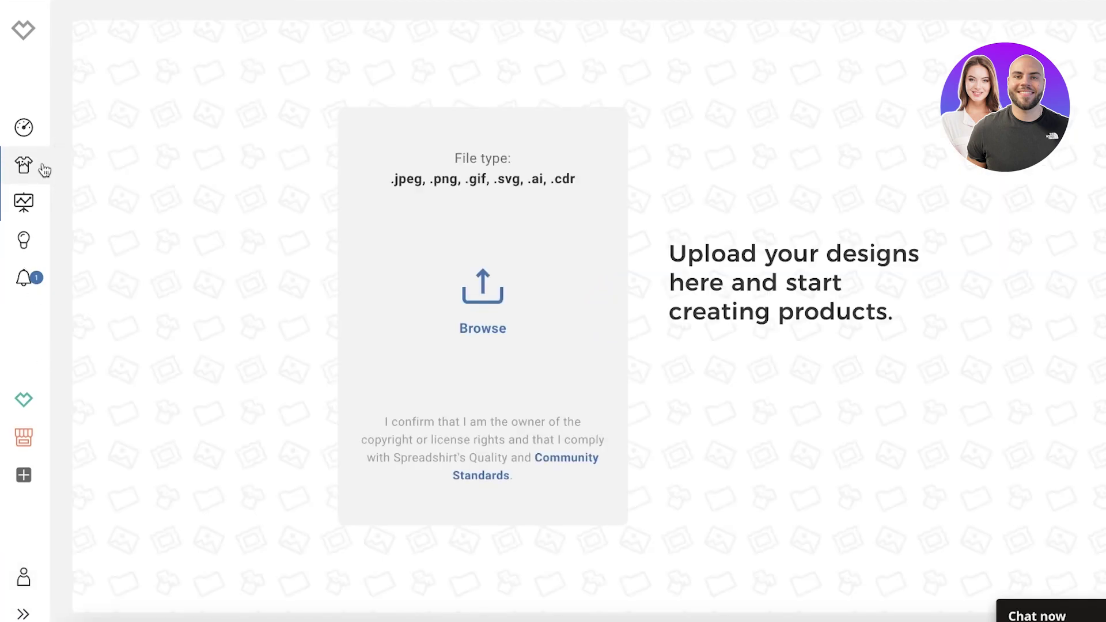
Step: Upload the pink bedroom JPEG (91f152382ff…jpeg) from Downloads as a new design
{"action": "left_click", "coordinate": [458, 210]}
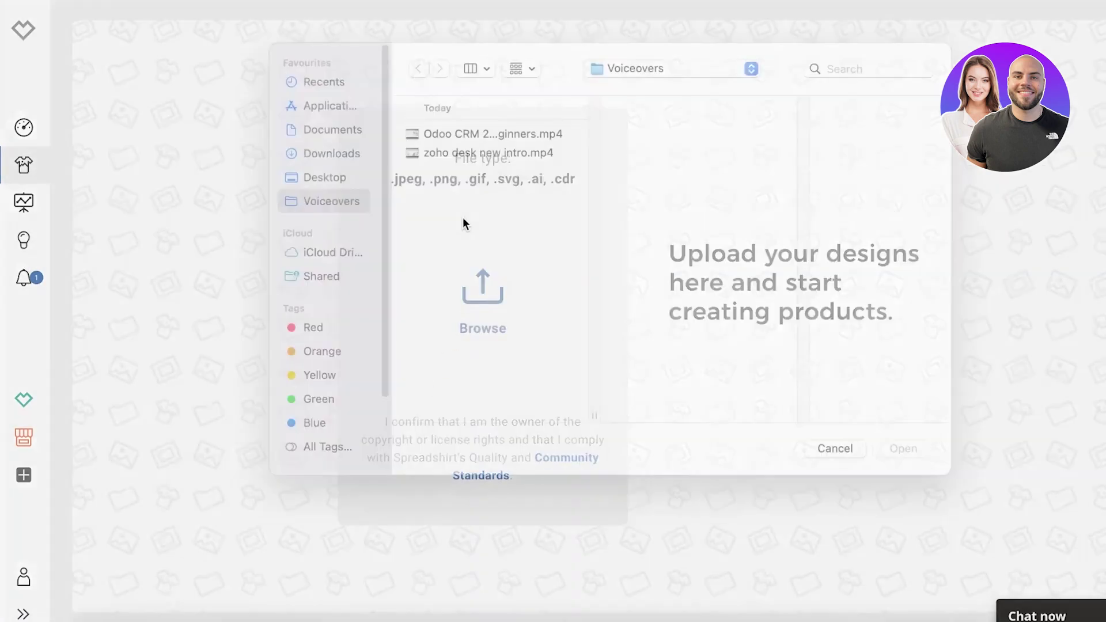
{"action": "left_click", "coordinate": [326, 201]}
{"action": "left_click", "coordinate": [312, 176]}
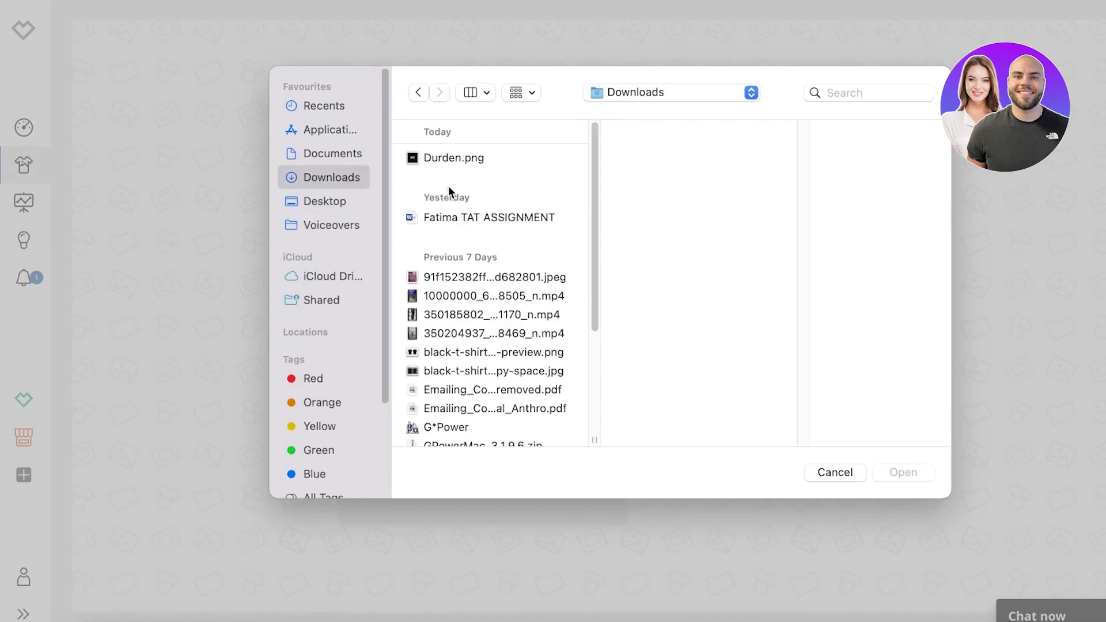
{"action": "left_click", "coordinate": [453, 158]}
{"action": "left_click", "coordinate": [480, 279]}
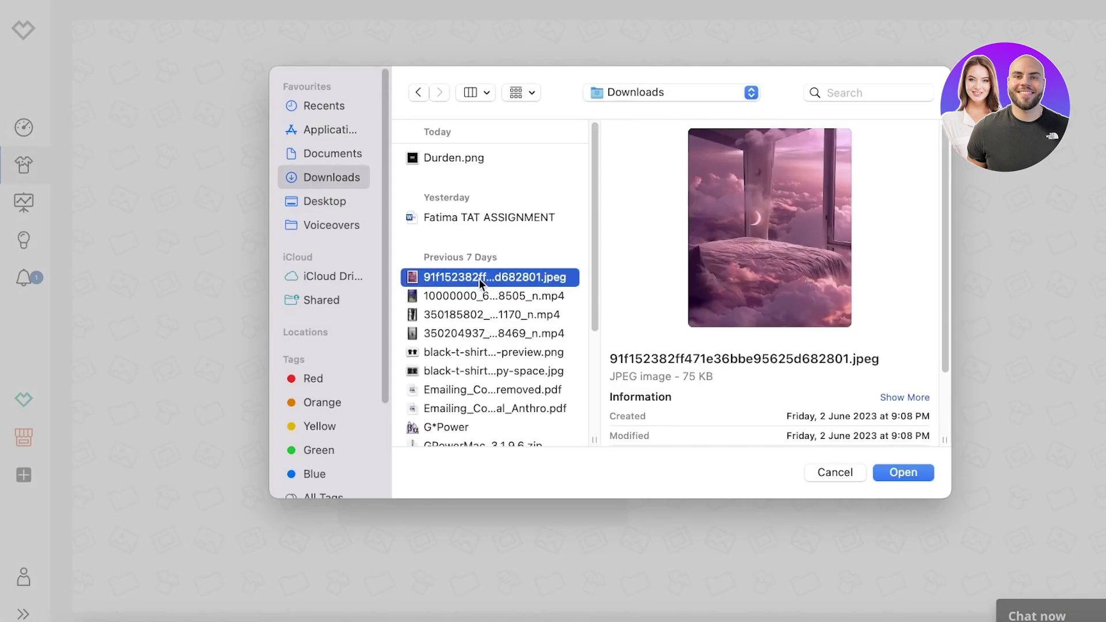
{"action": "left_click", "coordinate": [883, 472]}
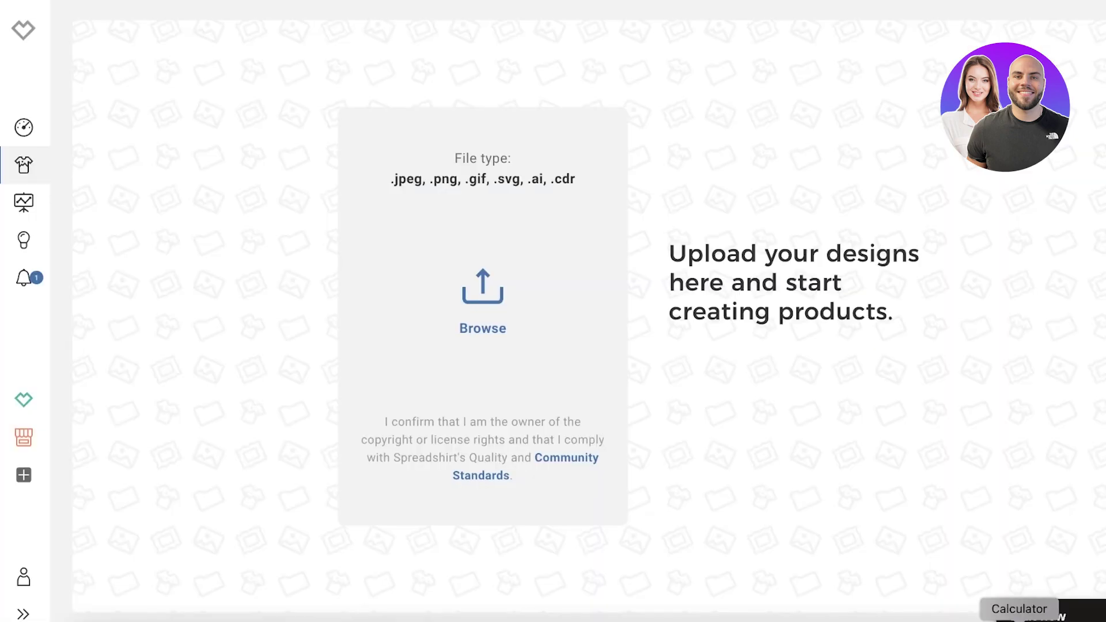
Step: Open the pink design, leave only the Spreadshirt Marketplace channel enabled, and continue
{"action": "scroll", "coordinate": [224, 291], "scroll_direction": "down", "scroll_amount": 3}
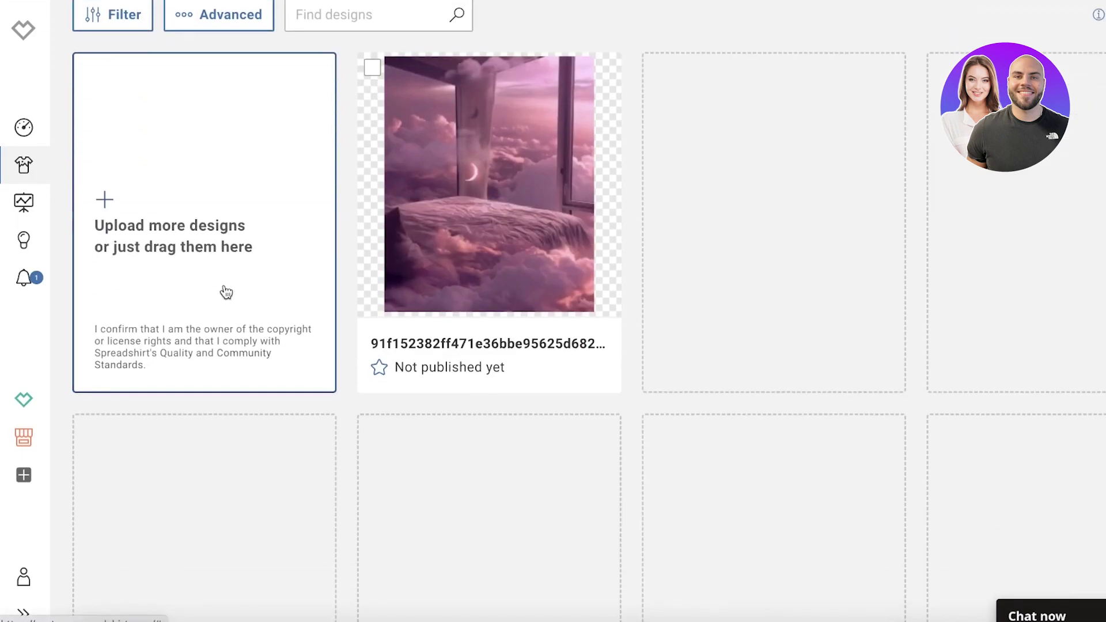
{"action": "left_click", "coordinate": [459, 255]}
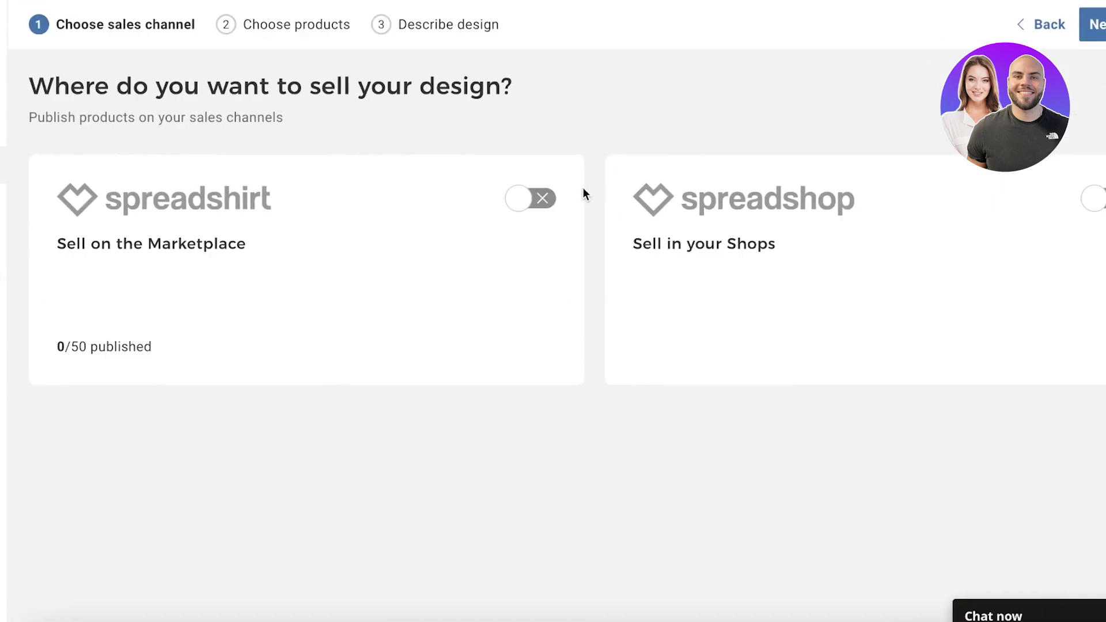
{"action": "left_click", "coordinate": [542, 198]}
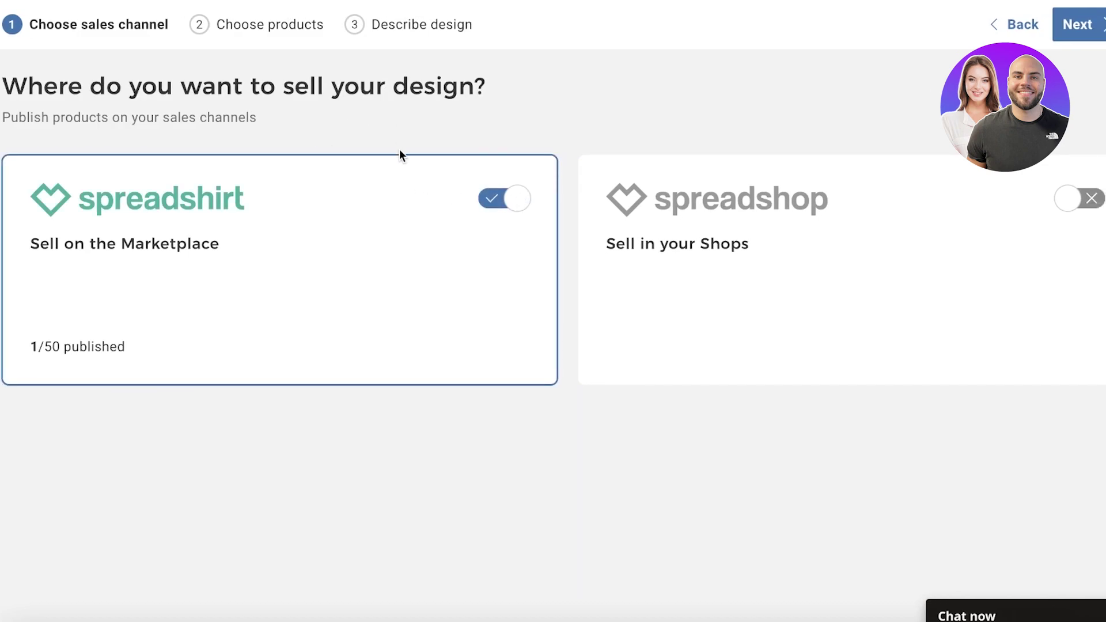
{"action": "left_click", "coordinate": [1083, 199]}
{"action": "left_click", "coordinate": [1082, 198]}
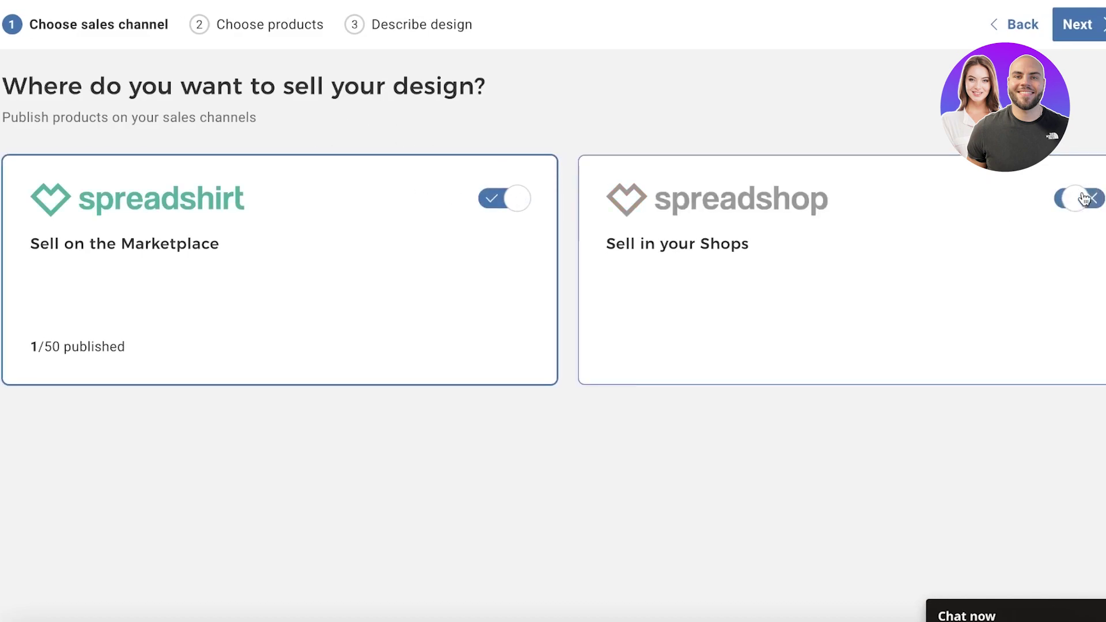
{"action": "left_click", "coordinate": [526, 198]}
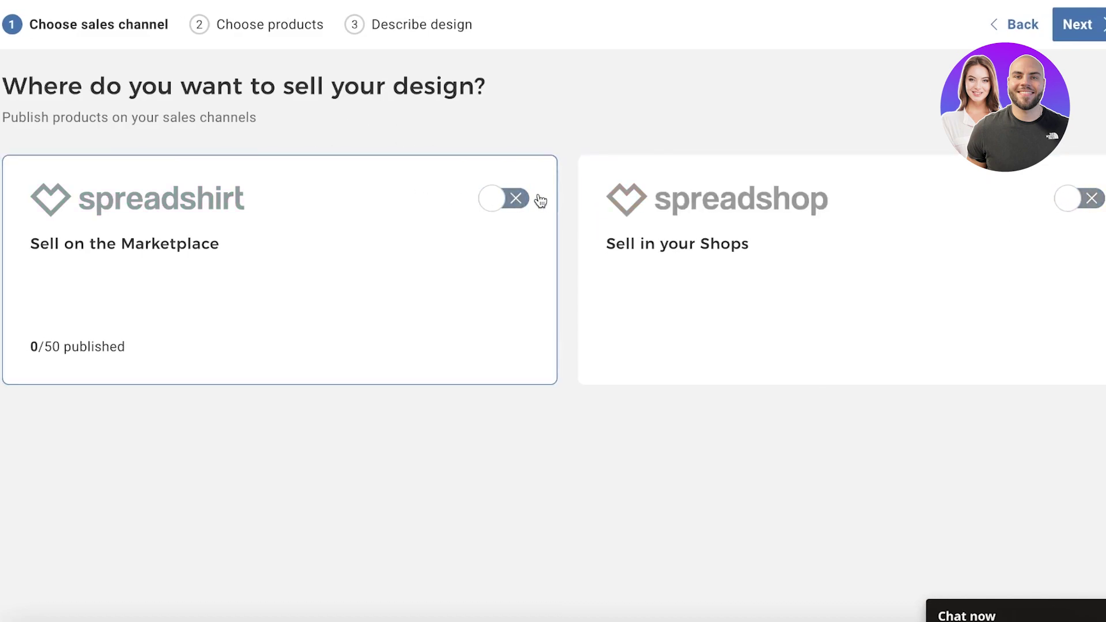
{"action": "left_click", "coordinate": [1102, 199]}
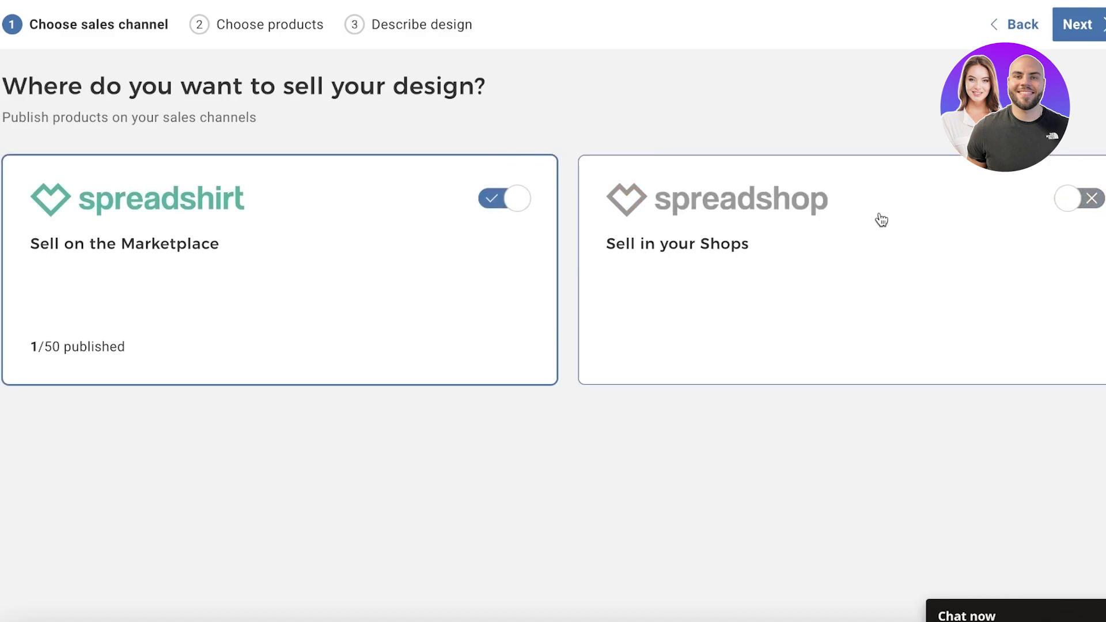
{"action": "left_click", "coordinate": [1096, 34]}
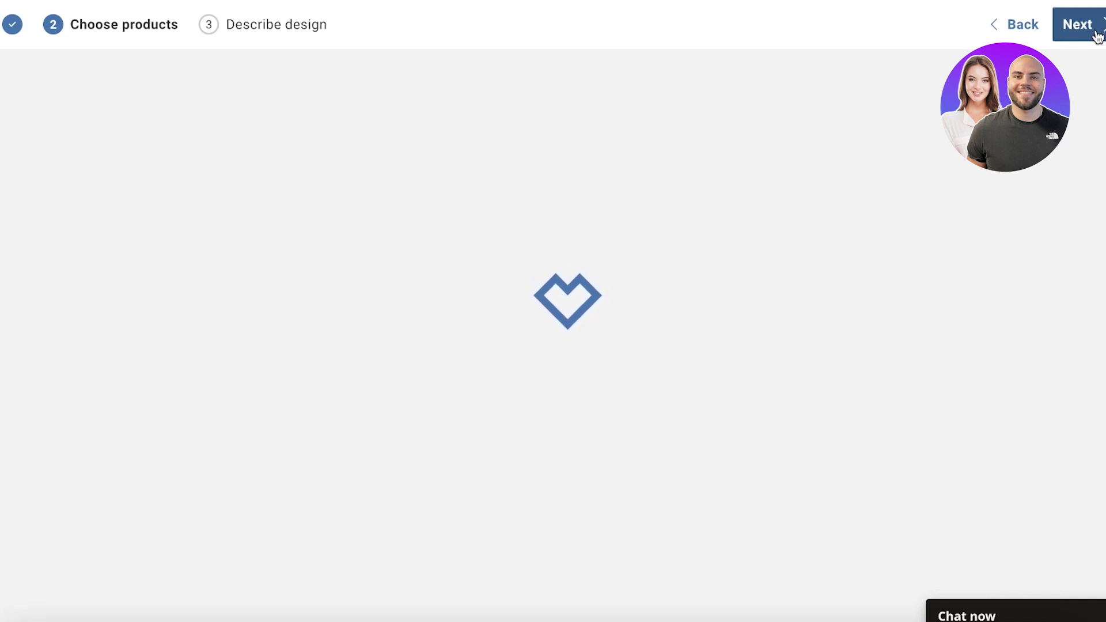
Step: Remove Women's Vintage Sports and Curvy T-Shirts, open Unisex Baseball T-Shirt, then discard the wizard
{"action": "scroll", "coordinate": [433, 238], "scroll_direction": "down", "scroll_amount": 10}
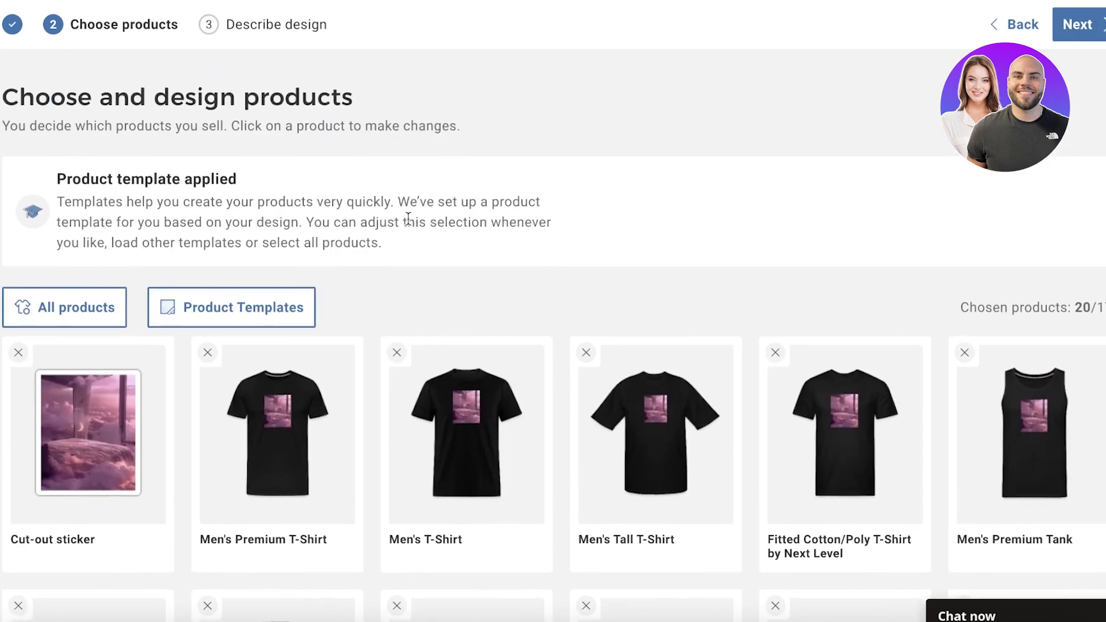
{"action": "scroll", "coordinate": [464, 239], "scroll_direction": "down", "scroll_amount": 10}
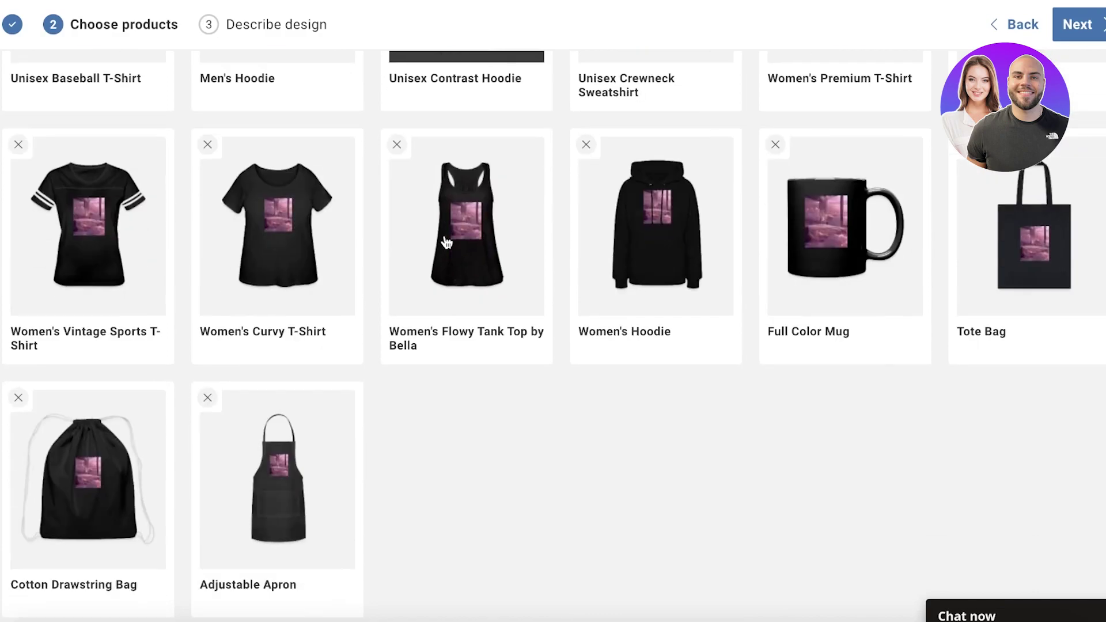
{"action": "scroll", "coordinate": [88, 295], "scroll_direction": "up", "scroll_amount": 1}
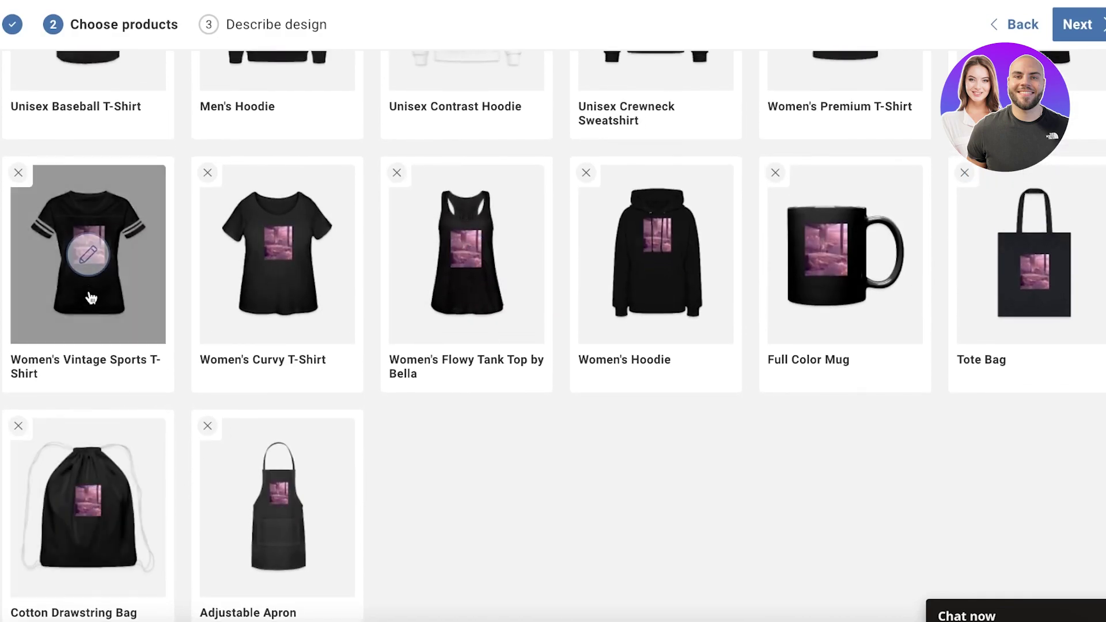
{"action": "scroll", "coordinate": [91, 299], "scroll_direction": "up", "scroll_amount": 3}
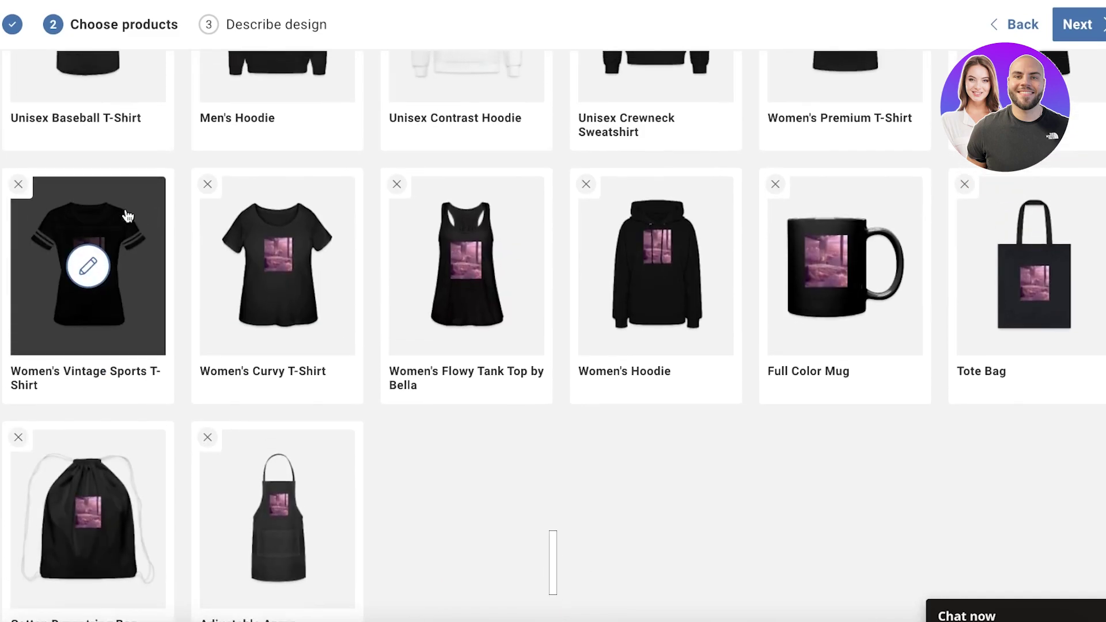
{"action": "left_click", "coordinate": [16, 186]}
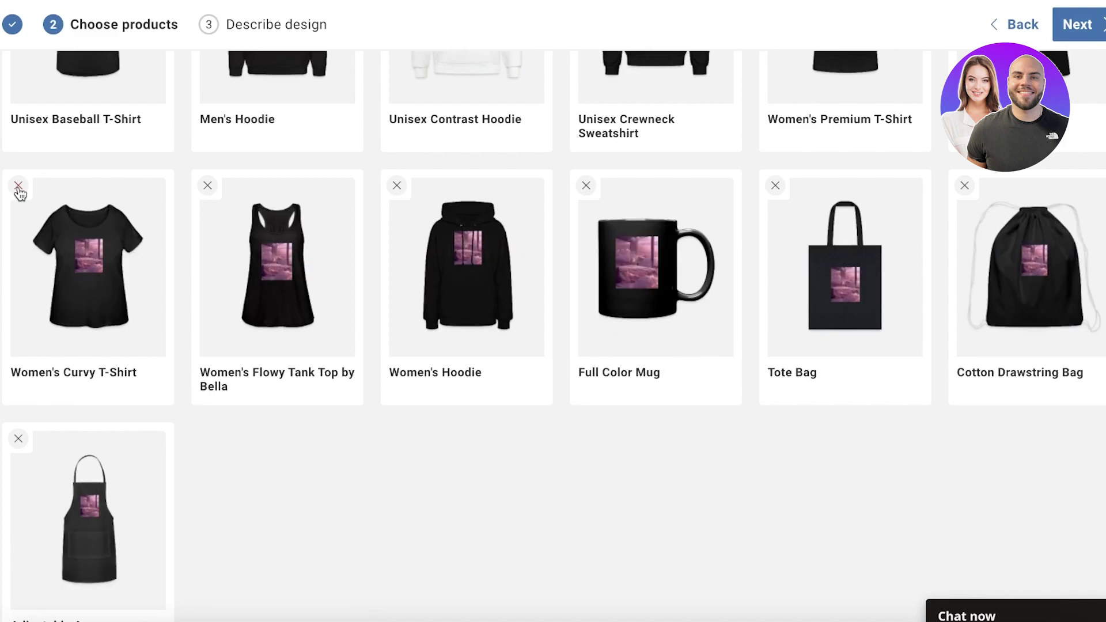
{"action": "left_click", "coordinate": [19, 190]}
{"action": "left_click", "coordinate": [19, 194]}
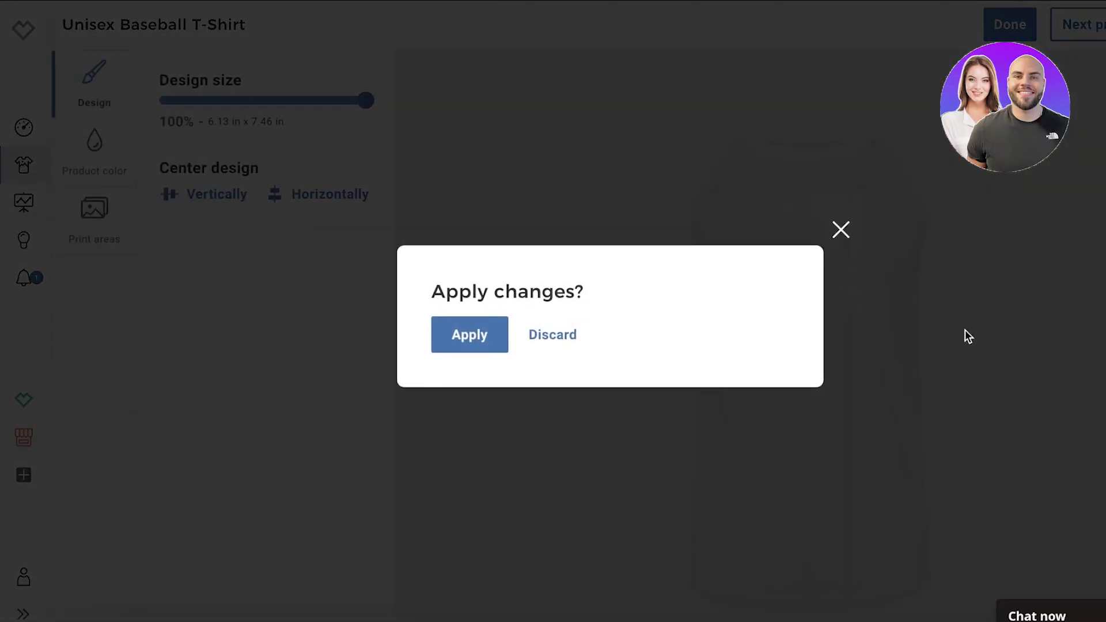
{"action": "left_click", "coordinate": [544, 332]}
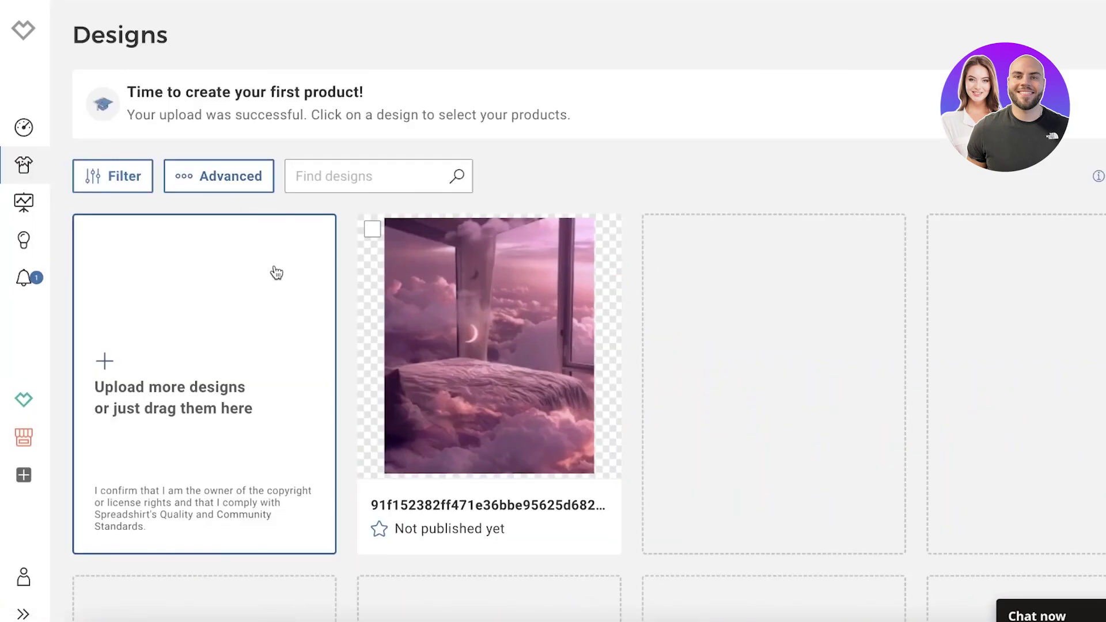
Step: Reopen the pink design with the Spreadshirt Marketplace toggle on and continue to Choose products
{"action": "scroll", "coordinate": [276, 292], "scroll_direction": "down", "scroll_amount": 5}
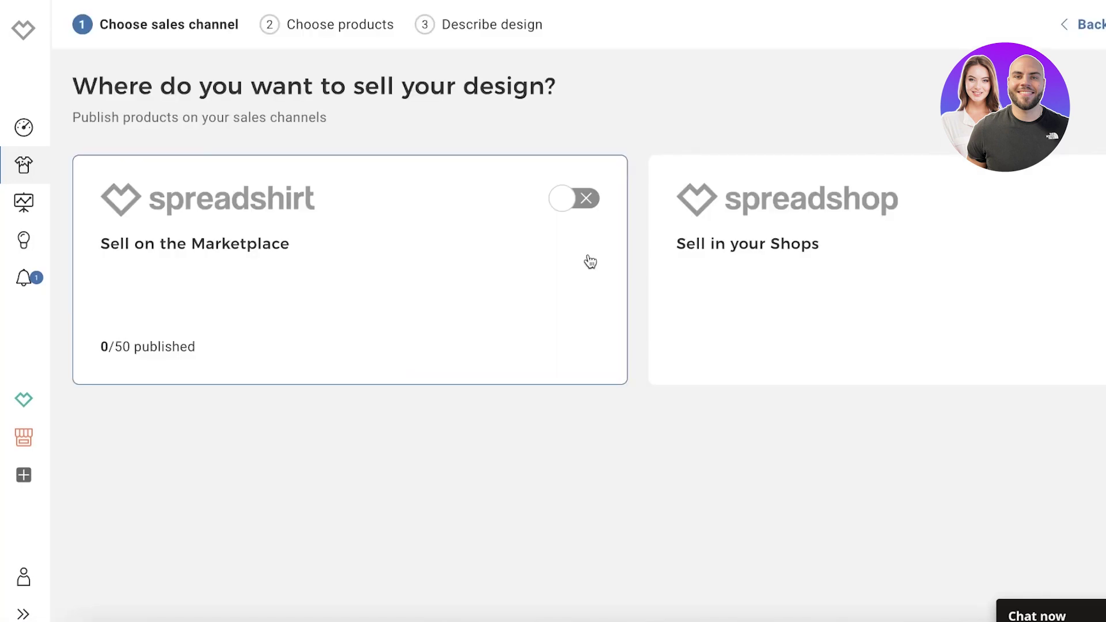
{"action": "left_click", "coordinate": [627, 216]}
{"action": "left_click", "coordinate": [1102, 24]}
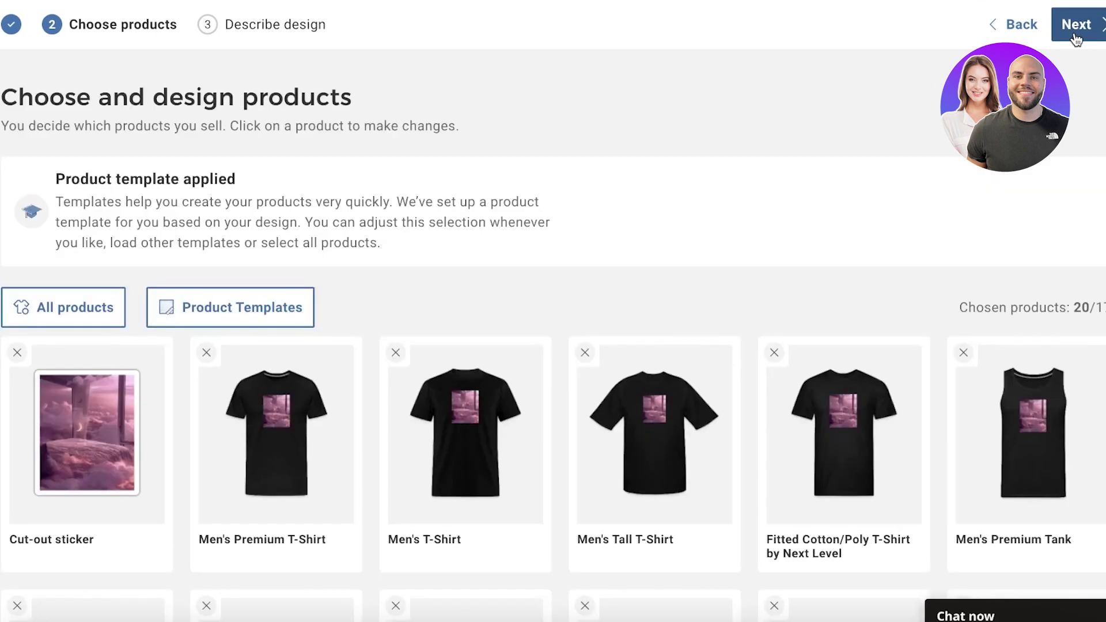
{"action": "scroll", "coordinate": [1105, 63], "scroll_direction": "down", "scroll_amount": 3}
Step: Remove the Women's Hoodie, Flowy Tank, Men's and Contrast Hoodies, Crewneck Sweatshirt and women's T-shirts
{"action": "scroll", "coordinate": [1031, 242], "scroll_direction": "down", "scroll_amount": 1}
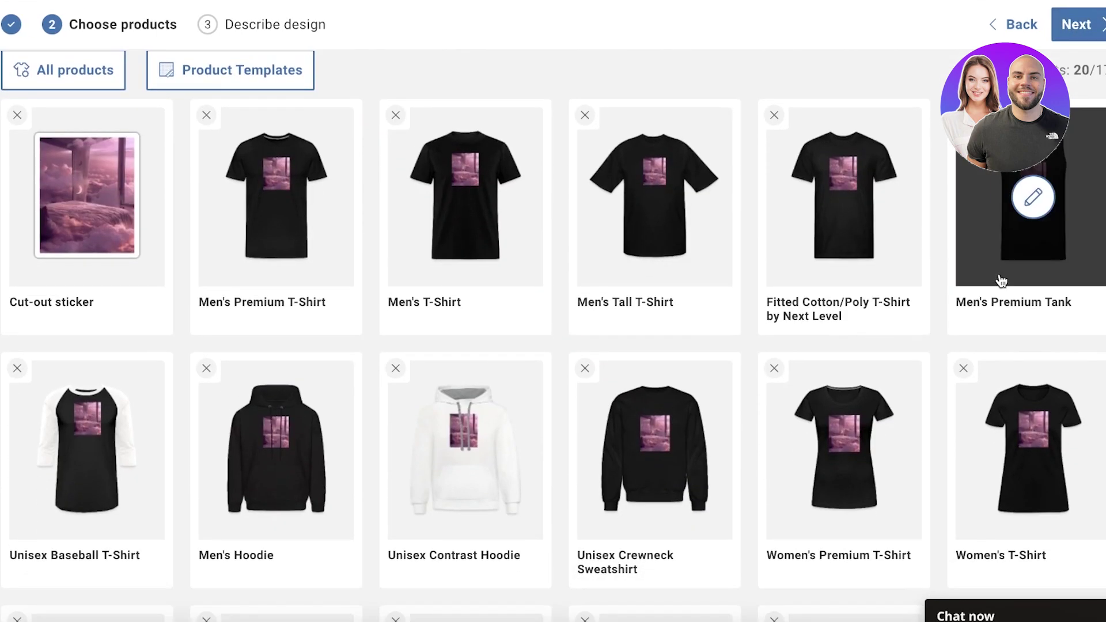
{"action": "scroll", "coordinate": [841, 443], "scroll_direction": "down", "scroll_amount": 5}
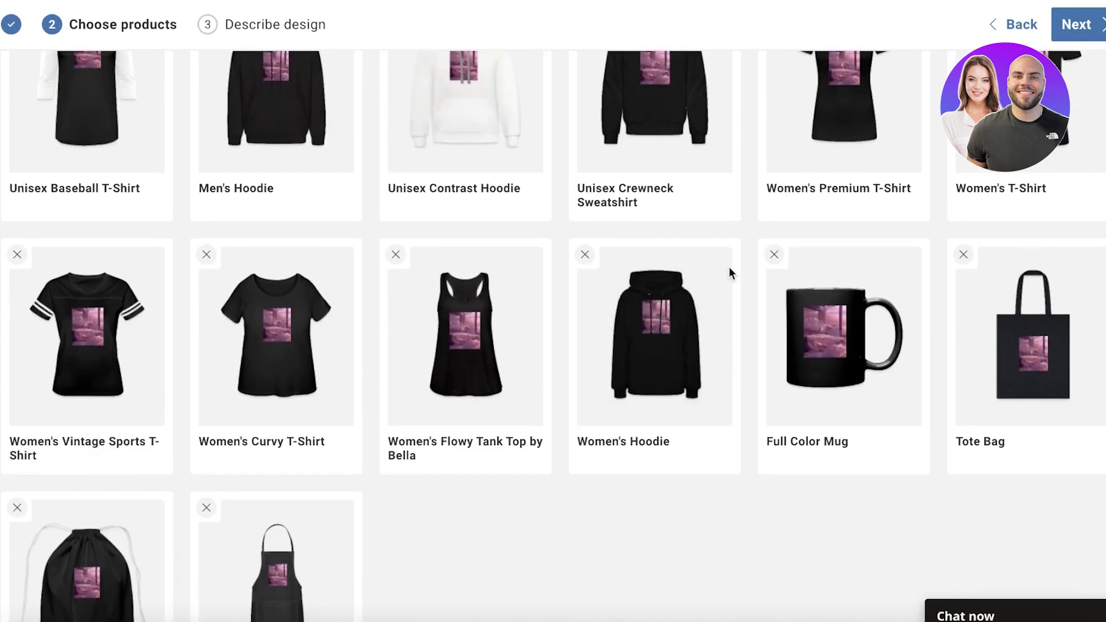
{"action": "left_click", "coordinate": [585, 254]}
{"action": "left_click", "coordinate": [395, 255]}
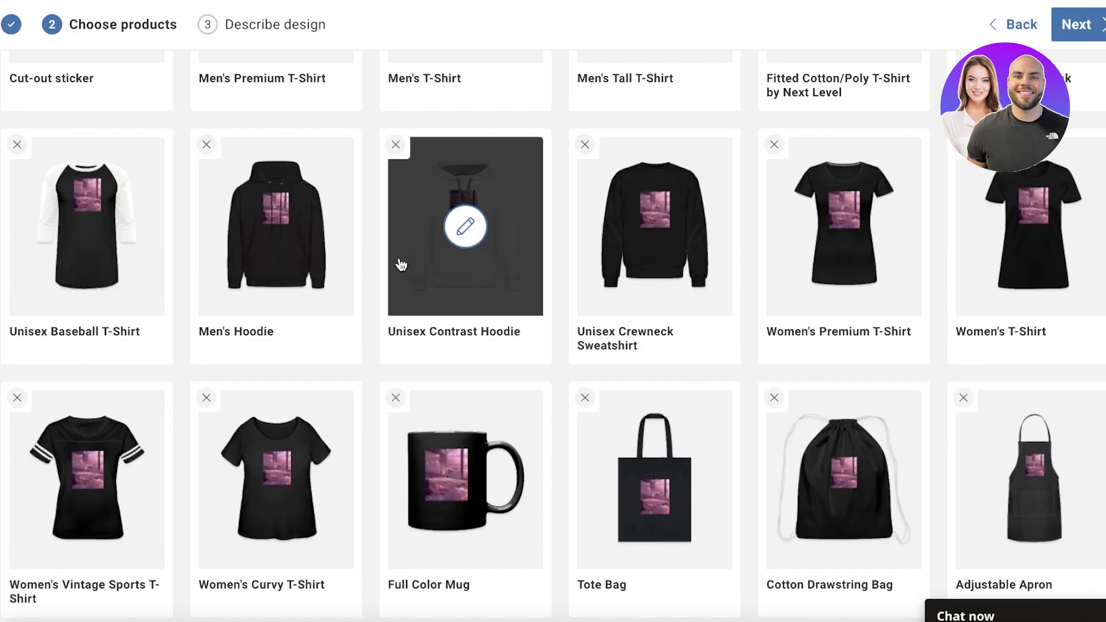
{"action": "left_click", "coordinate": [206, 144]}
{"action": "left_click", "coordinate": [207, 145]}
{"action": "left_click", "coordinate": [207, 145]}
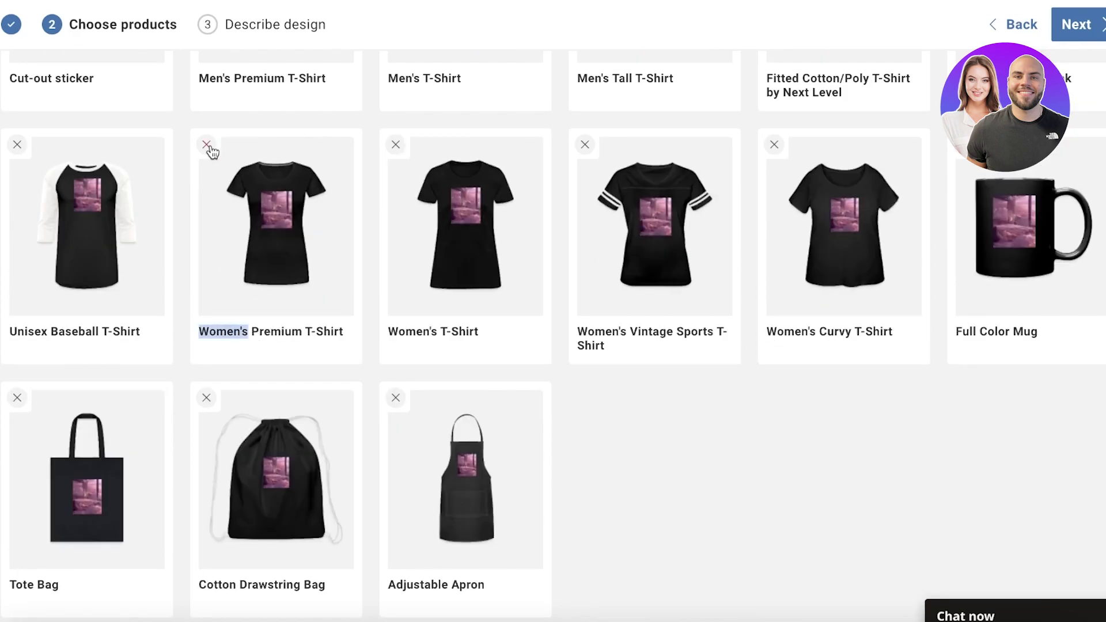
{"action": "left_click", "coordinate": [207, 145]}
{"action": "left_click", "coordinate": [207, 144]}
{"action": "left_click", "coordinate": [206, 144]}
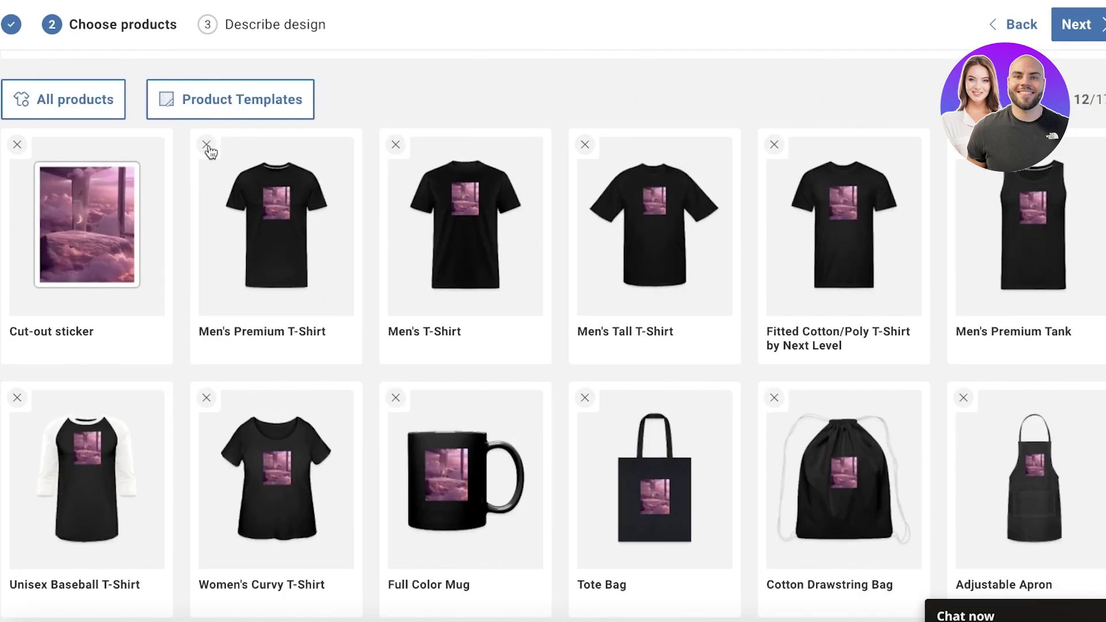
Step: Remove the mug, tote, drawstring bag, apron, Fitted, Baseball and Curvy T-shirts, then show All products
{"action": "left_click", "coordinate": [394, 398]}
{"action": "left_click", "coordinate": [394, 398]}
{"action": "left_click", "coordinate": [394, 398]}
{"action": "left_click", "coordinate": [394, 399]}
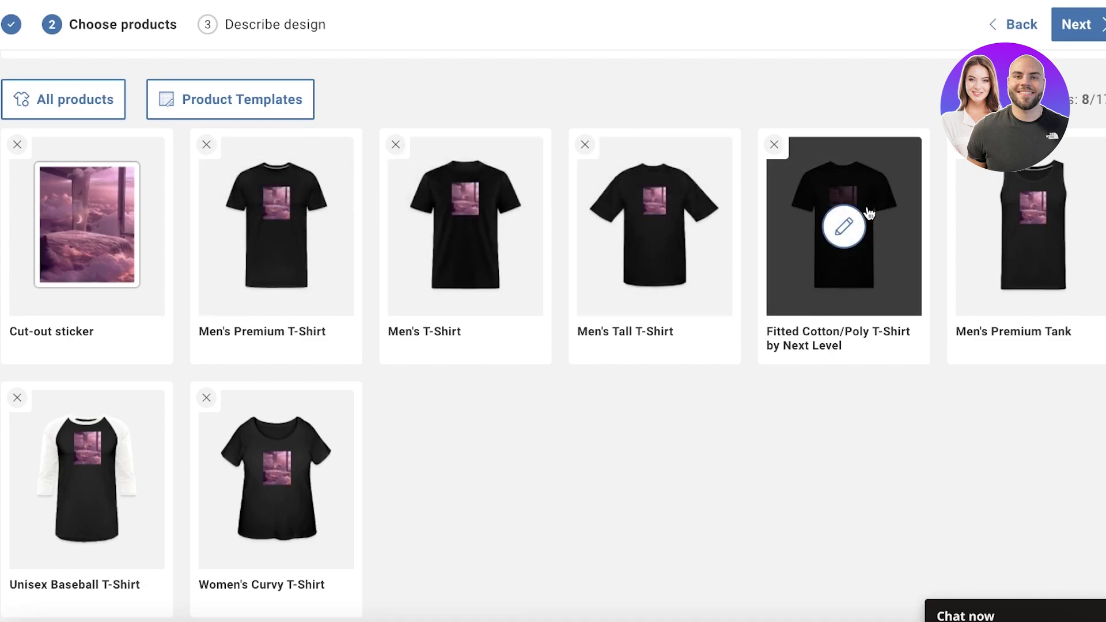
{"action": "left_click", "coordinate": [774, 145]}
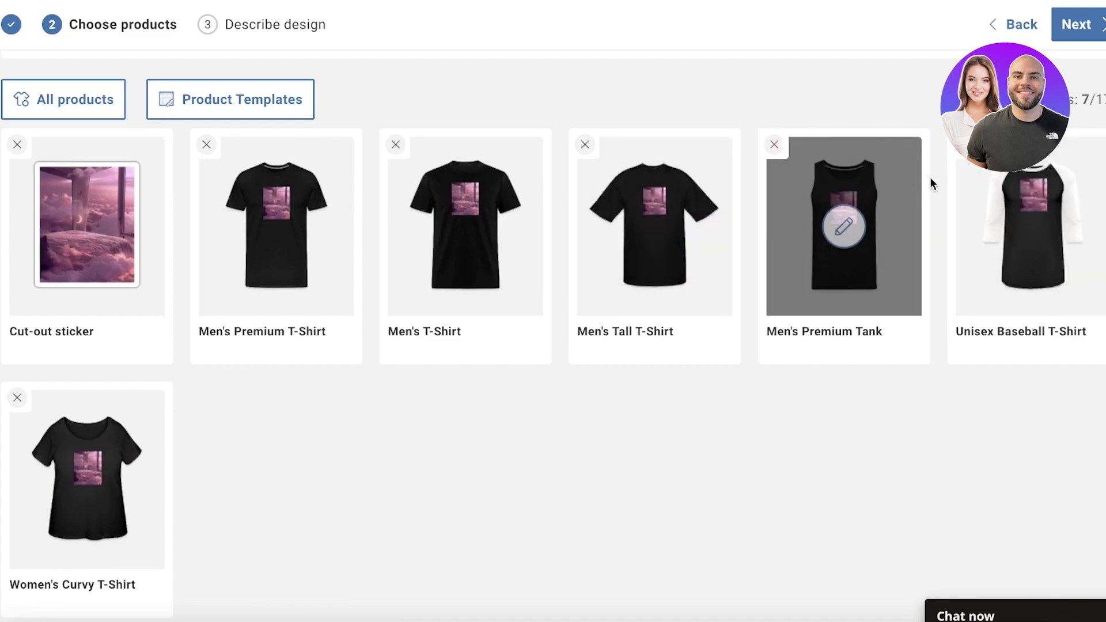
{"action": "left_click", "coordinate": [963, 145]}
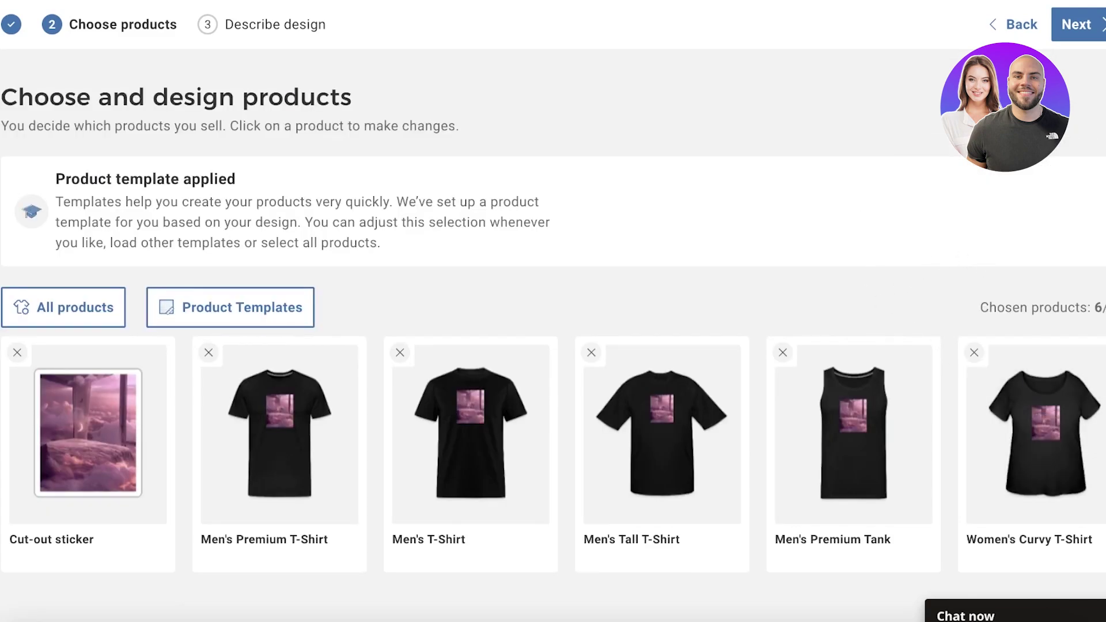
{"action": "left_click", "coordinate": [973, 352]}
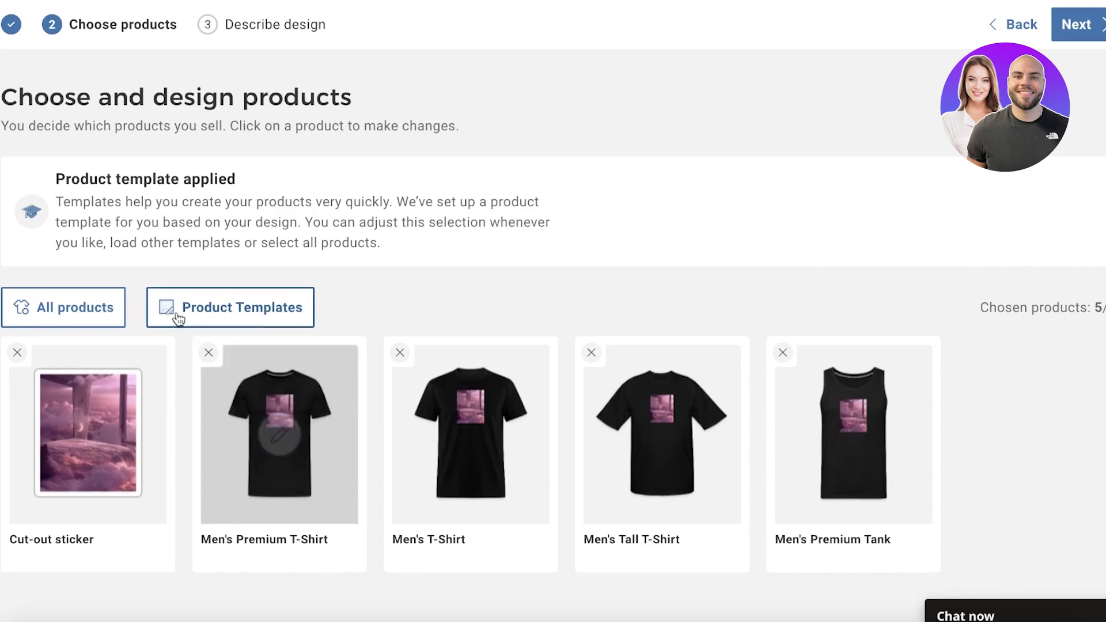
{"action": "left_click", "coordinate": [63, 306]}
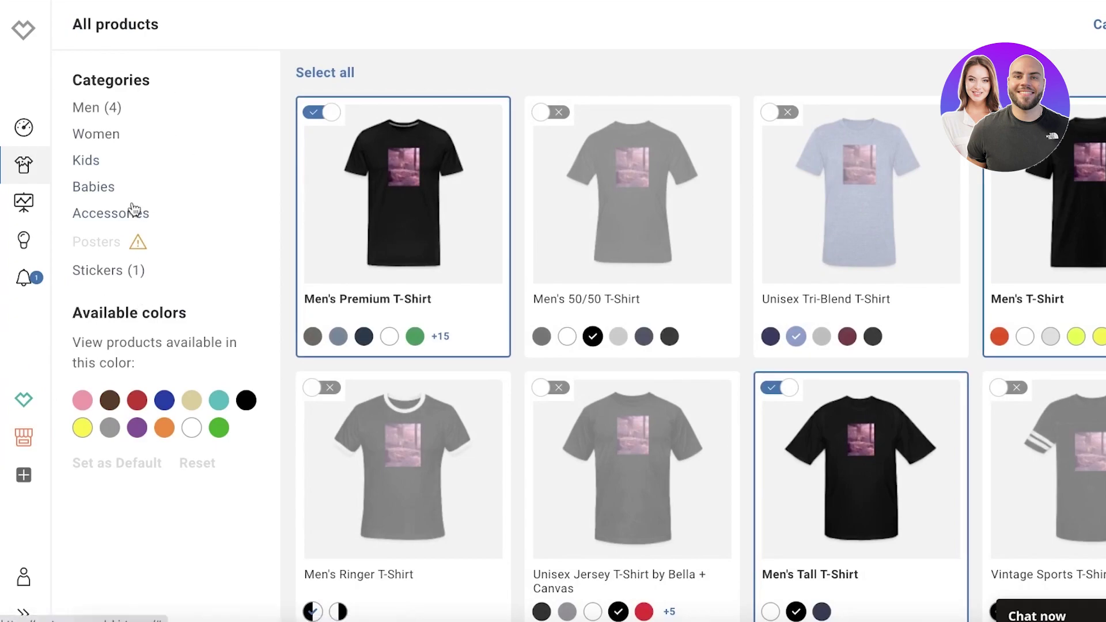
Step: Add the Unisex Joggers to the chosen products
{"action": "scroll", "coordinate": [709, 247], "scroll_direction": "down", "scroll_amount": 20}
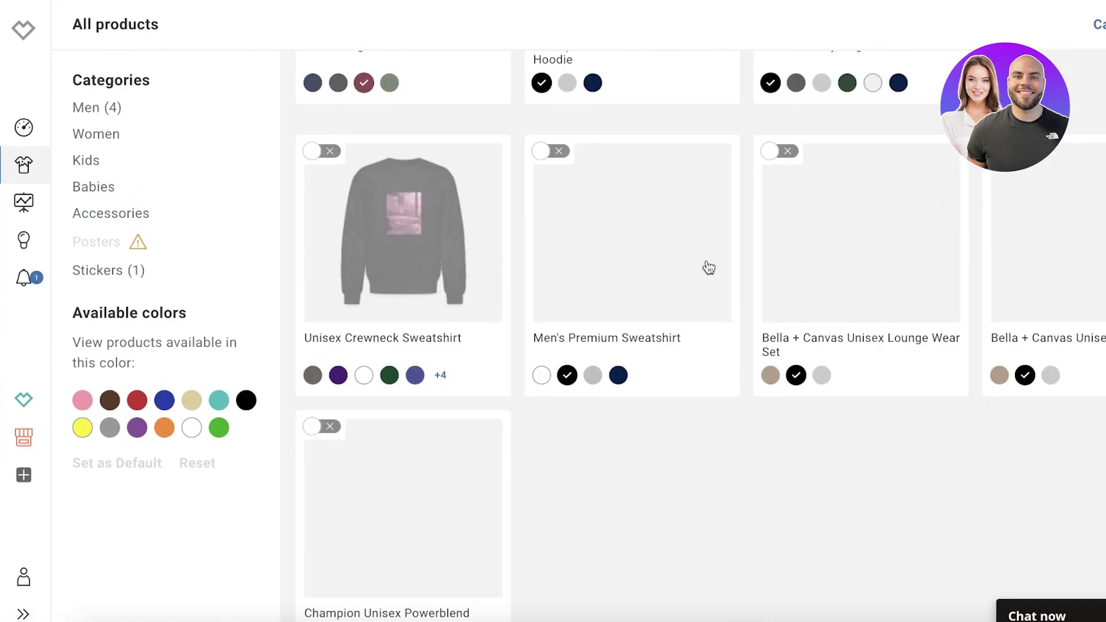
{"action": "scroll", "coordinate": [708, 268], "scroll_direction": "down", "scroll_amount": 10}
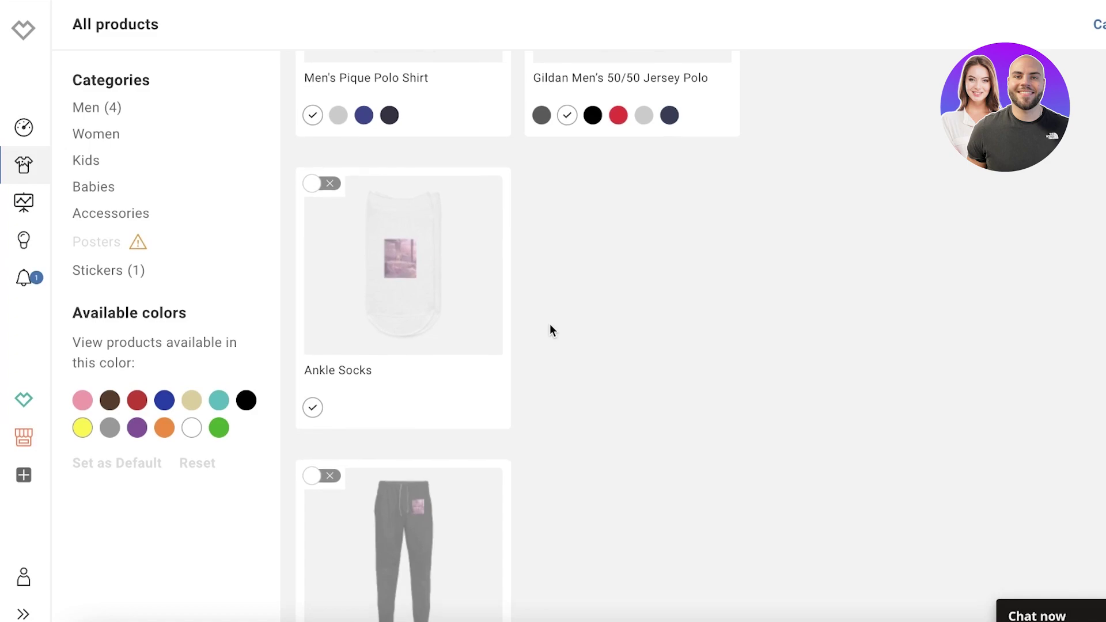
{"action": "scroll", "coordinate": [550, 326], "scroll_direction": "down", "scroll_amount": 15}
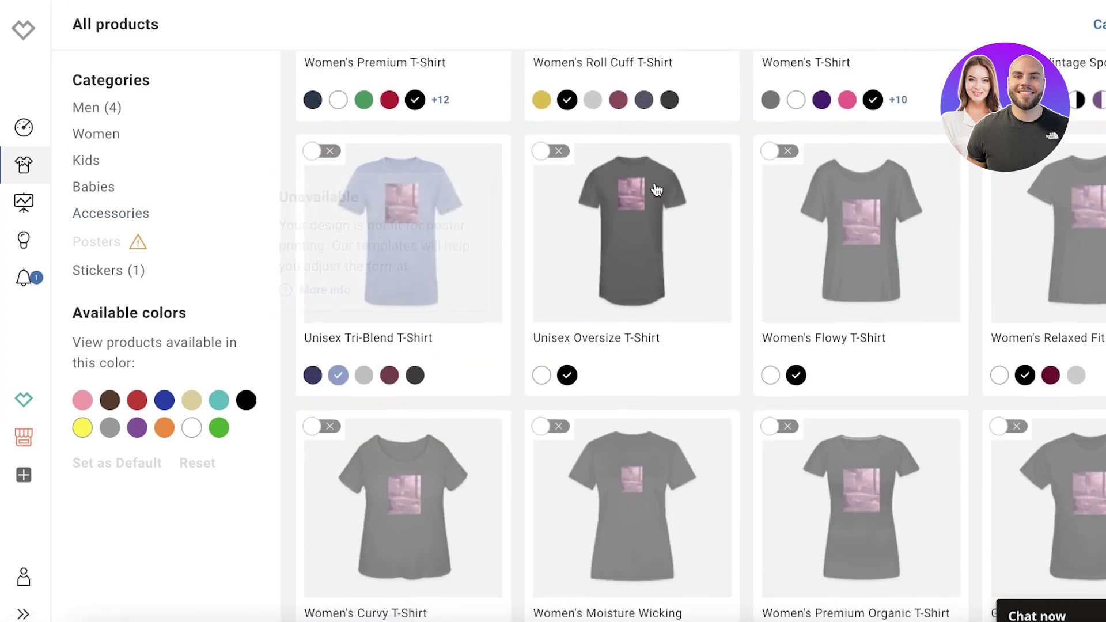
{"action": "scroll", "coordinate": [656, 190], "scroll_direction": "up", "scroll_amount": 9}
{"action": "left_click", "coordinate": [322, 128]}
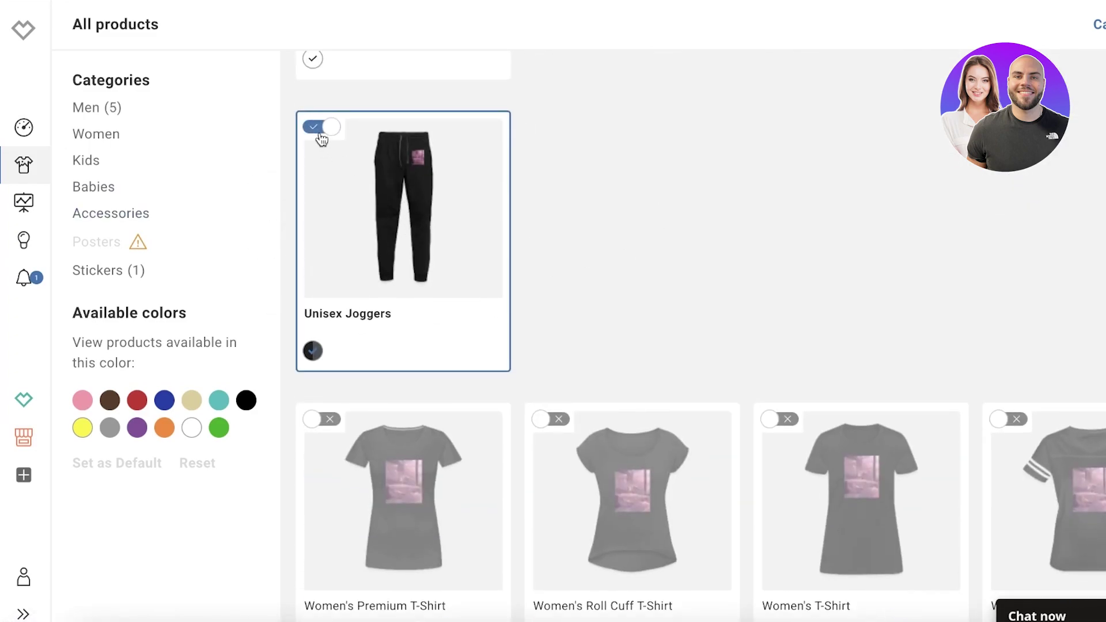
Step: Browse the women's jackets and socks, then the kids', baby and accessories categories
{"action": "scroll", "coordinate": [498, 149], "scroll_direction": "down", "scroll_amount": 20}
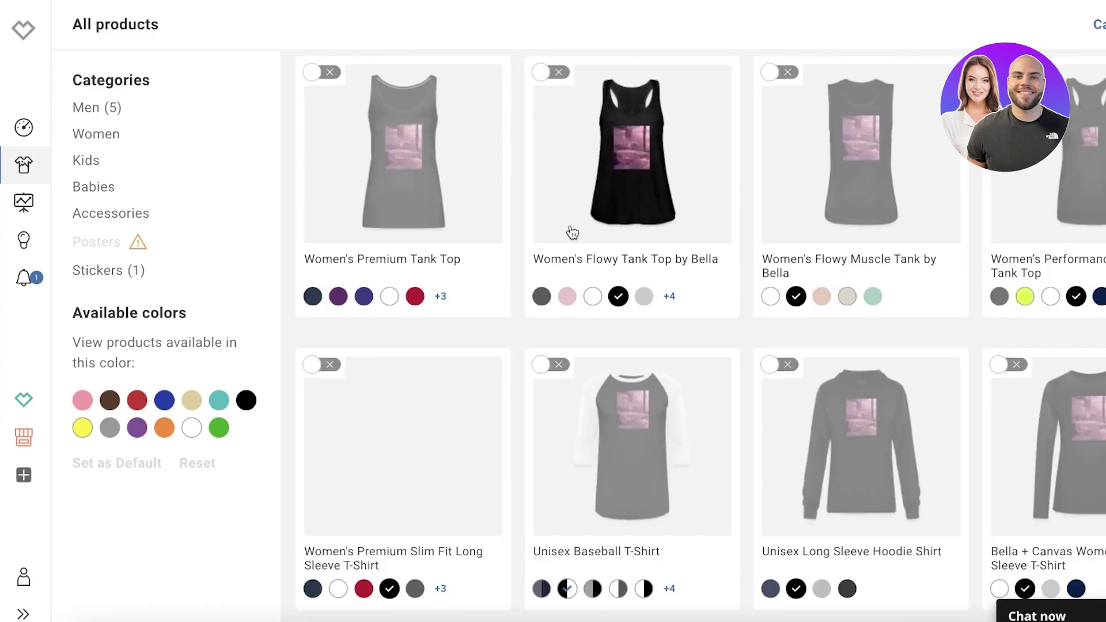
{"action": "scroll", "coordinate": [678, 165], "scroll_direction": "down", "scroll_amount": 10}
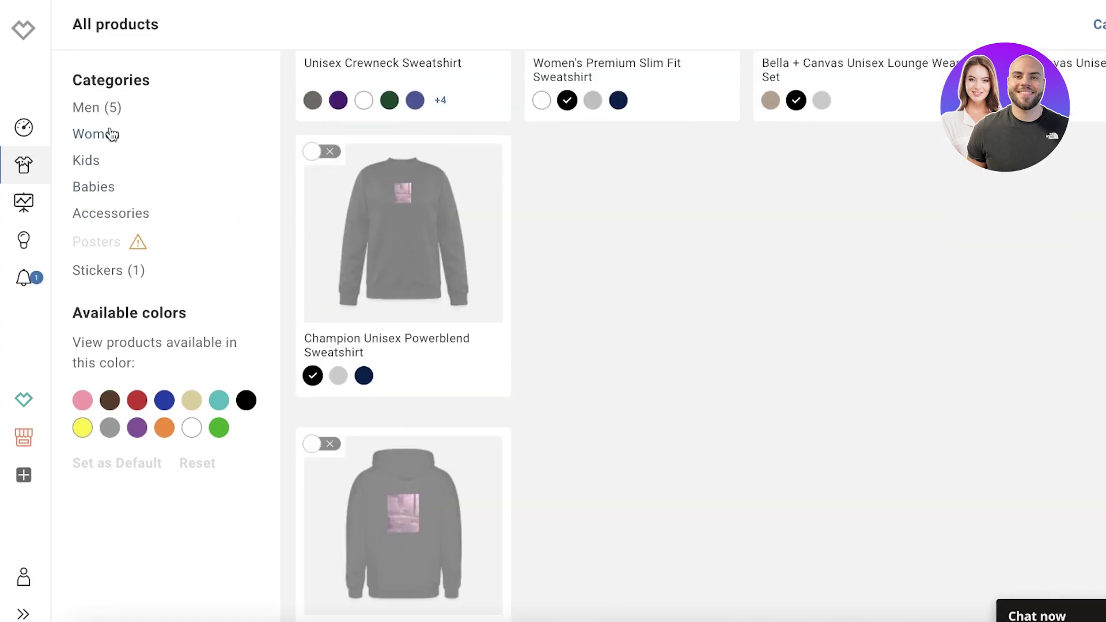
{"action": "left_click", "coordinate": [111, 133]}
{"action": "scroll", "coordinate": [78, 167], "scroll_direction": "down", "scroll_amount": 3}
{"action": "left_click", "coordinate": [87, 169]}
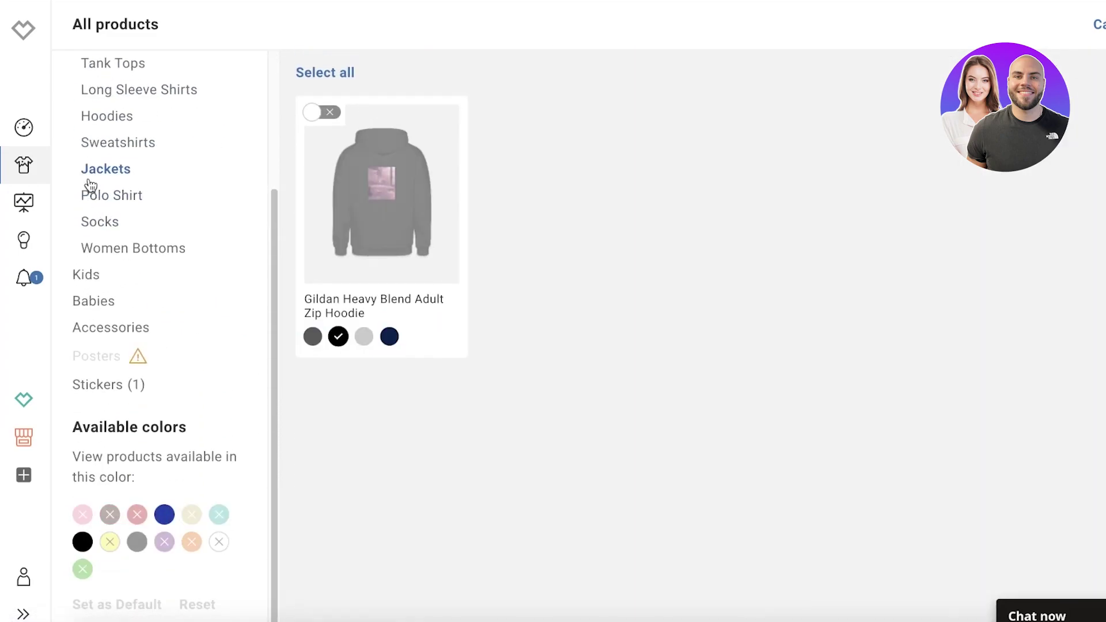
{"action": "left_click", "coordinate": [109, 225]}
{"action": "left_click", "coordinate": [103, 275]}
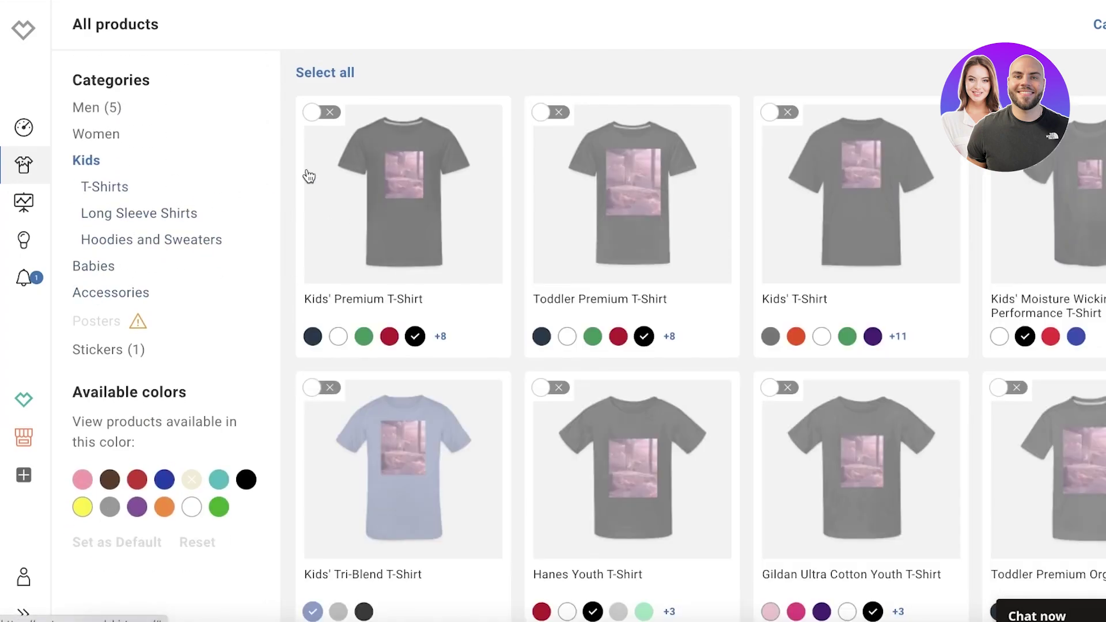
{"action": "left_click", "coordinate": [107, 269]}
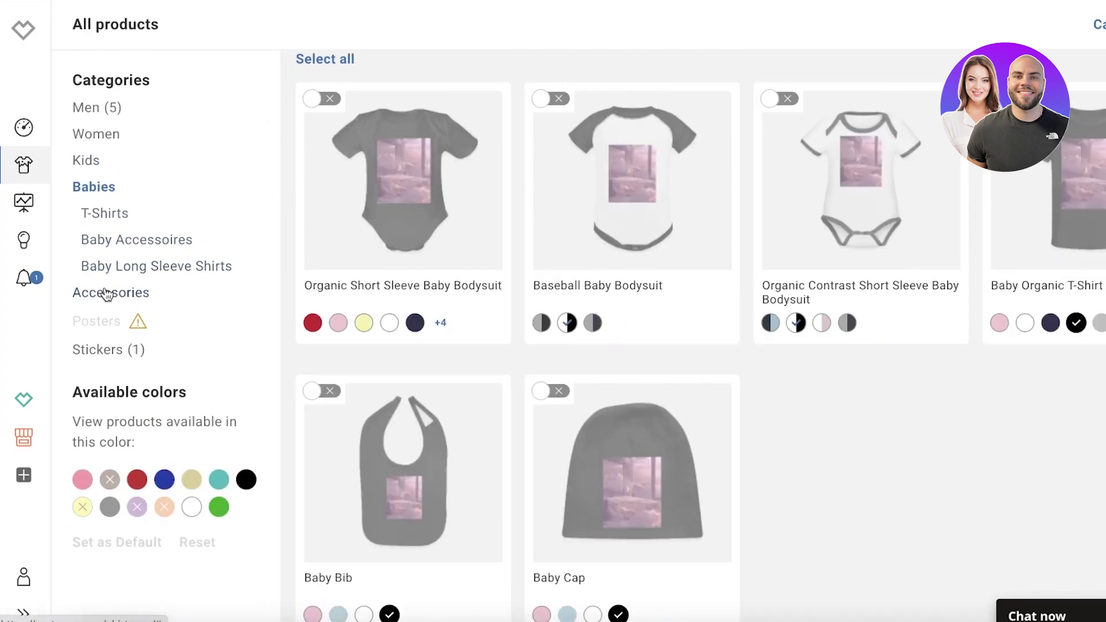
{"action": "left_click", "coordinate": [106, 291]}
Step: Add the Face Mask to the chosen products, then remove it again
{"action": "scroll", "coordinate": [107, 295], "scroll_direction": "down", "scroll_amount": 1}
{"action": "scroll", "coordinate": [395, 205], "scroll_direction": "down", "scroll_amount": 1}
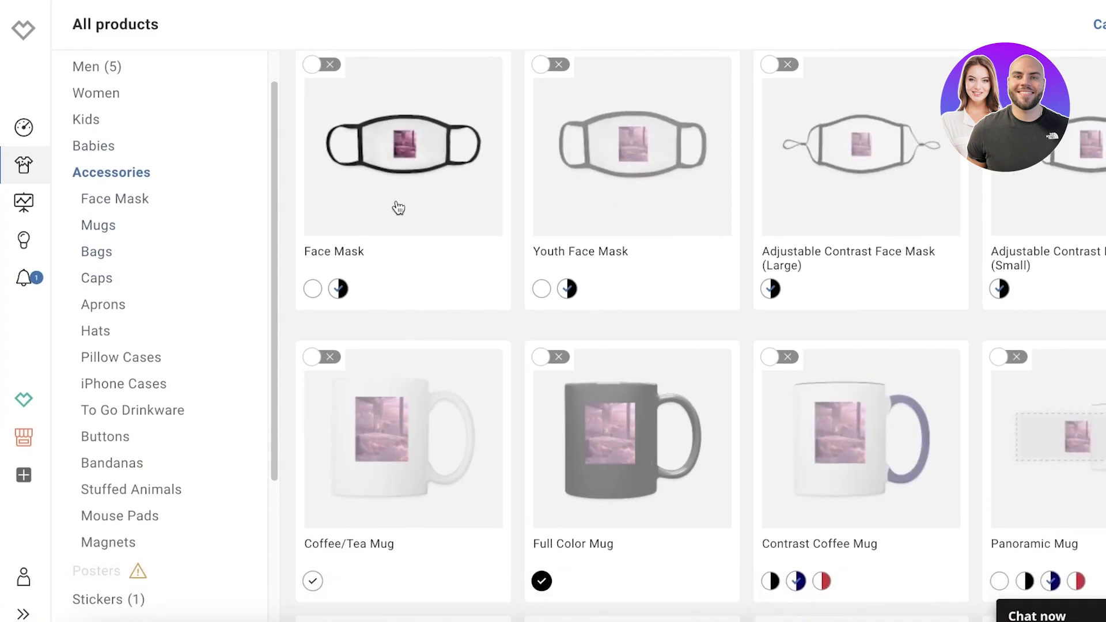
{"action": "scroll", "coordinate": [700, 285], "scroll_direction": "down", "scroll_amount": 3}
{"action": "scroll", "coordinate": [348, 148], "scroll_direction": "up", "scroll_amount": 5}
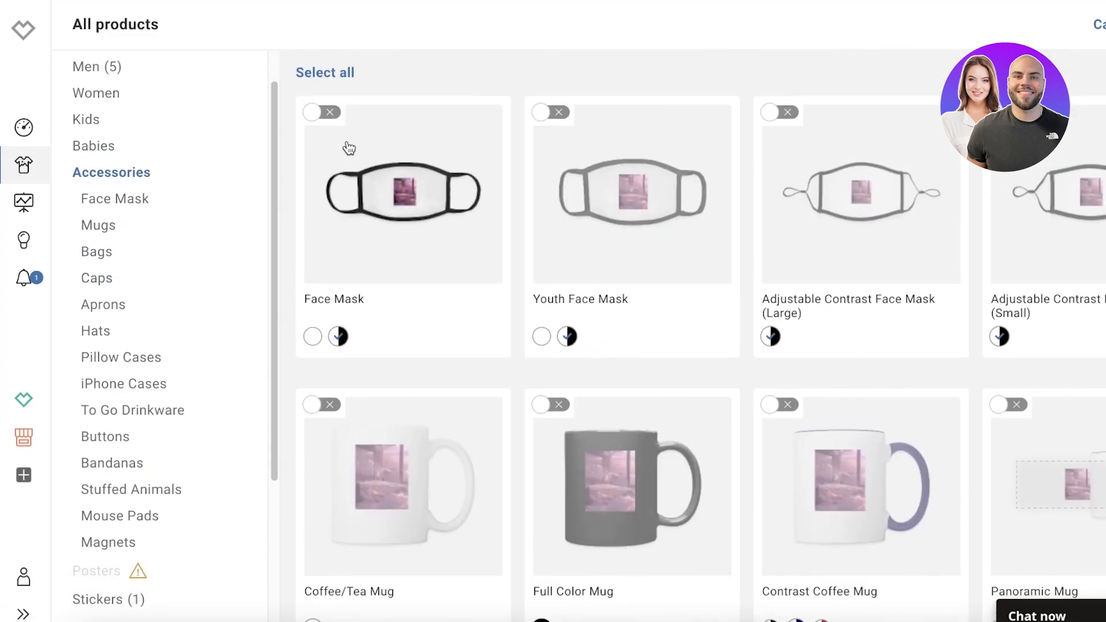
{"action": "left_click", "coordinate": [323, 118]}
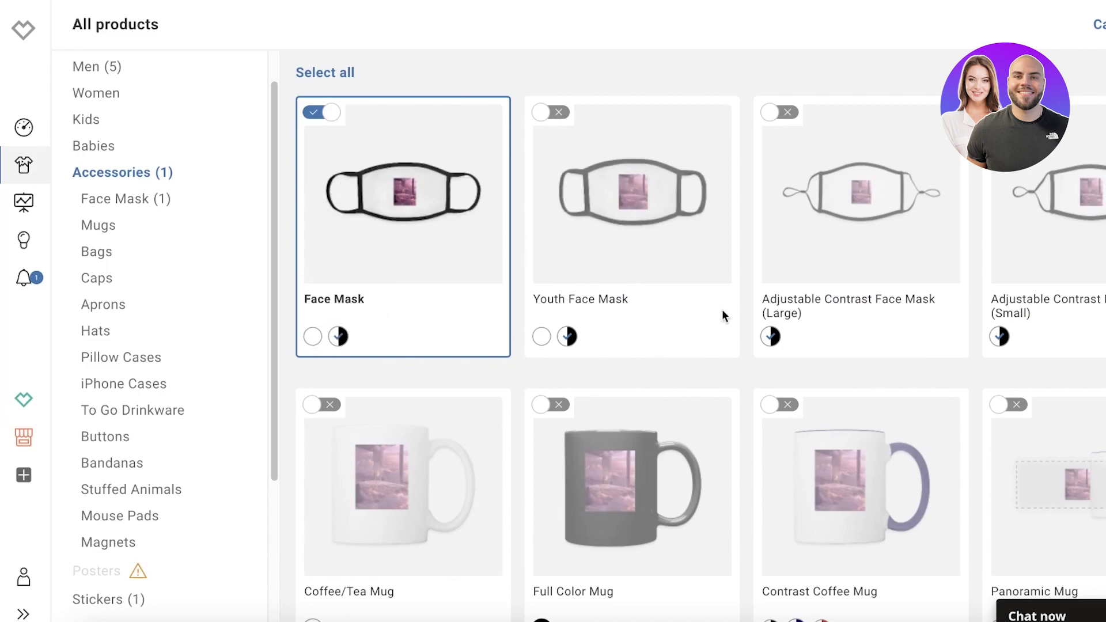
{"action": "left_click", "coordinate": [322, 112]}
Step: Back in men's products, set the Men's Premium T-Shirt colour to asphalt grey
{"action": "scroll", "coordinate": [104, 173], "scroll_direction": "up", "scroll_amount": 1}
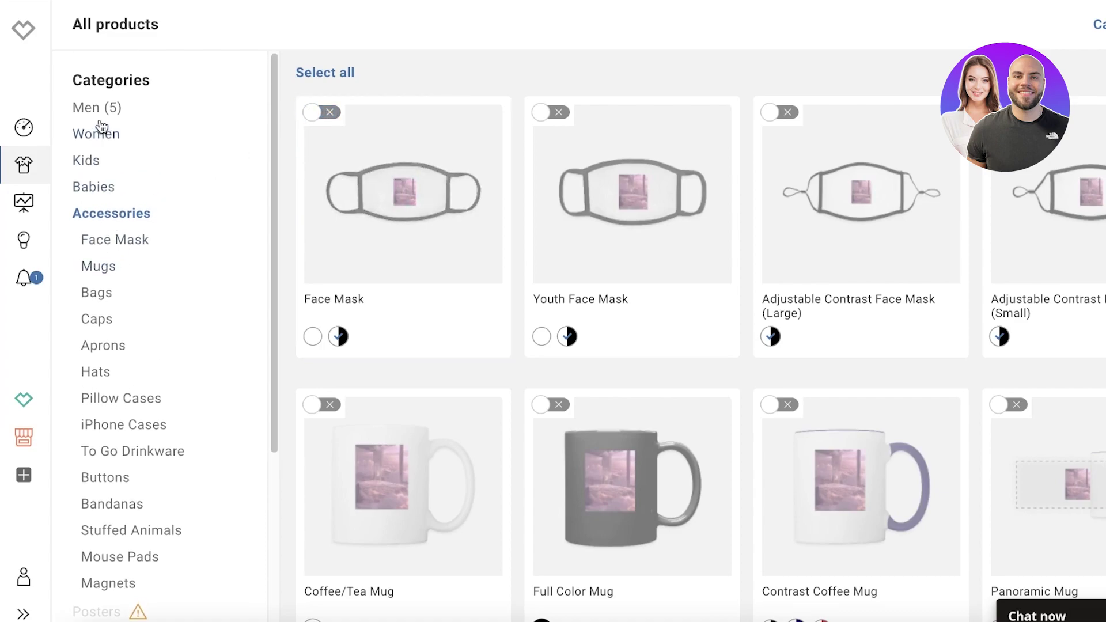
{"action": "left_click", "coordinate": [95, 110]}
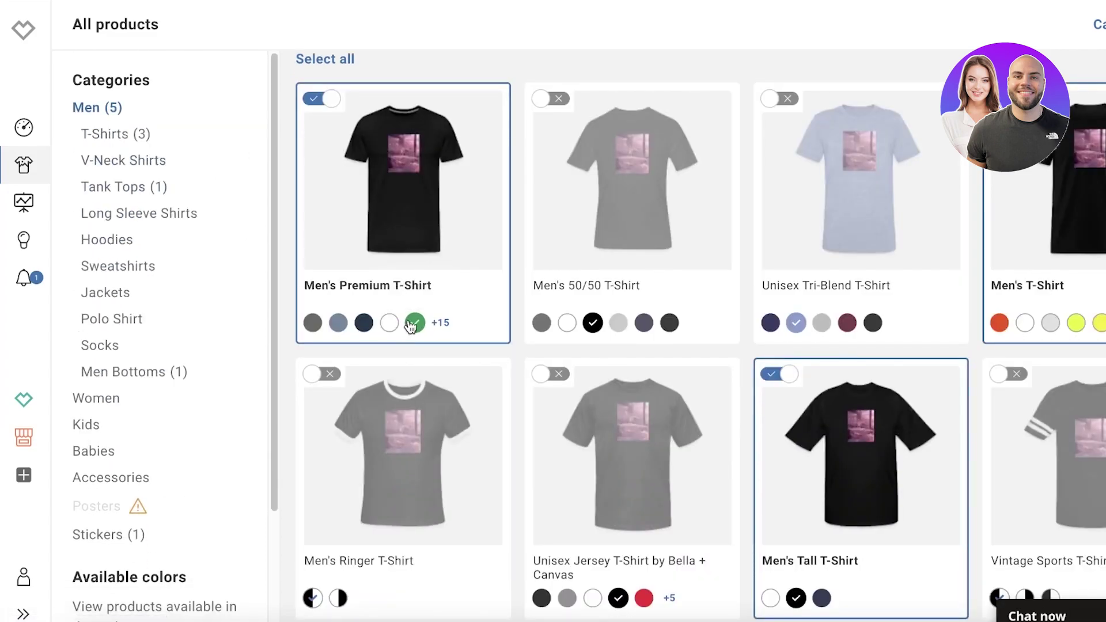
{"action": "left_click", "coordinate": [312, 322]}
Step: Filter the product list to items available in red and white
{"action": "scroll", "coordinate": [71, 275], "scroll_direction": "down", "scroll_amount": 3}
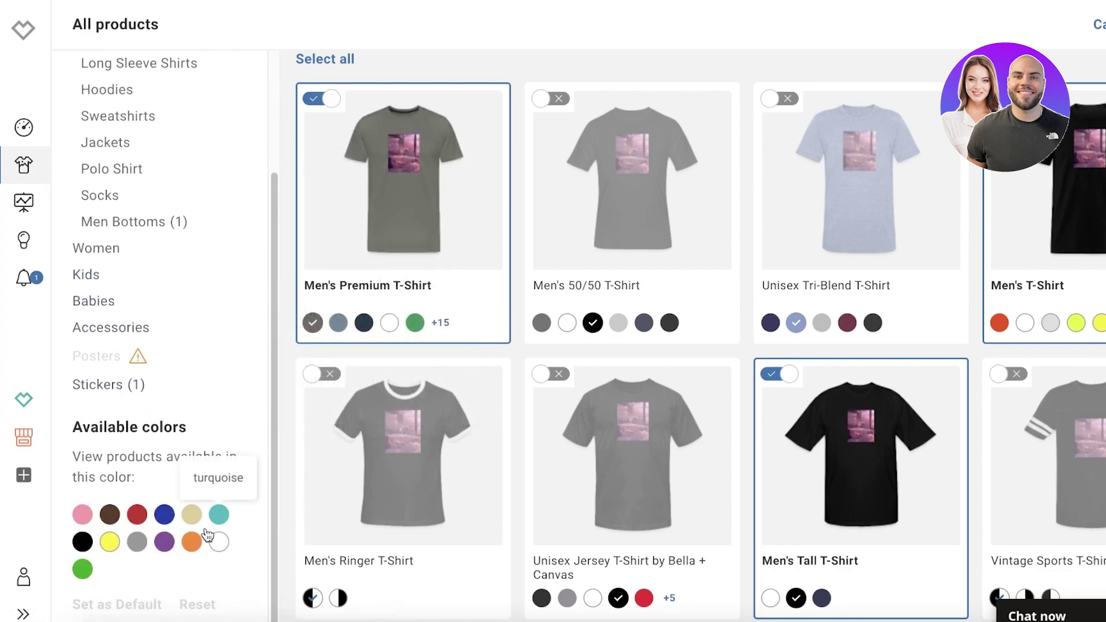
{"action": "left_click", "coordinate": [145, 515]}
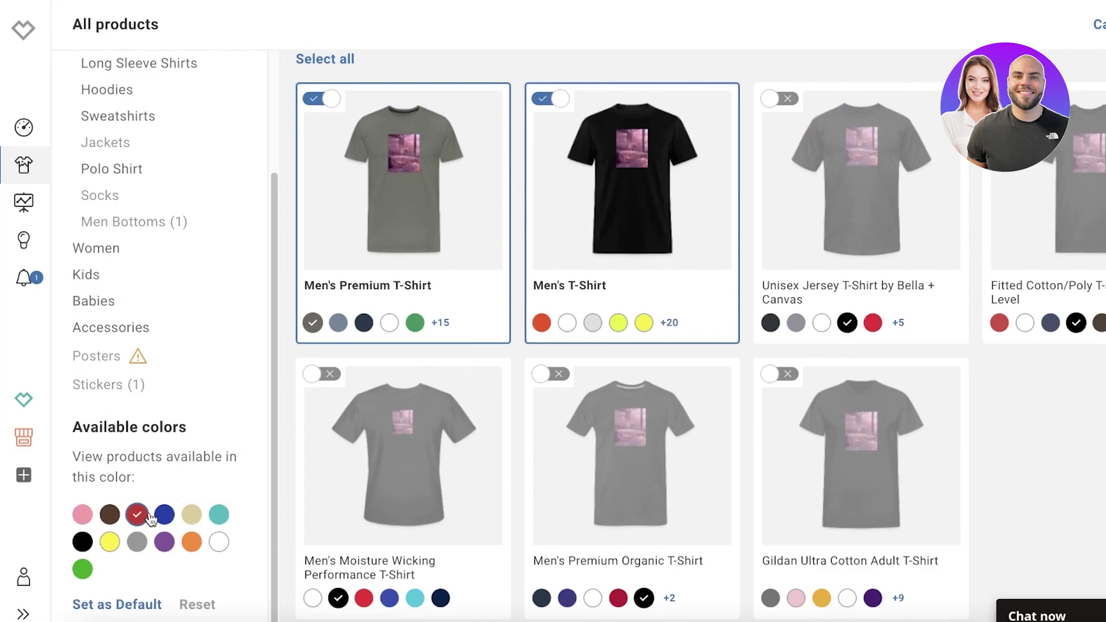
{"action": "left_click", "coordinate": [219, 541]}
{"action": "scroll", "coordinate": [176, 339], "scroll_direction": "up", "scroll_amount": 3}
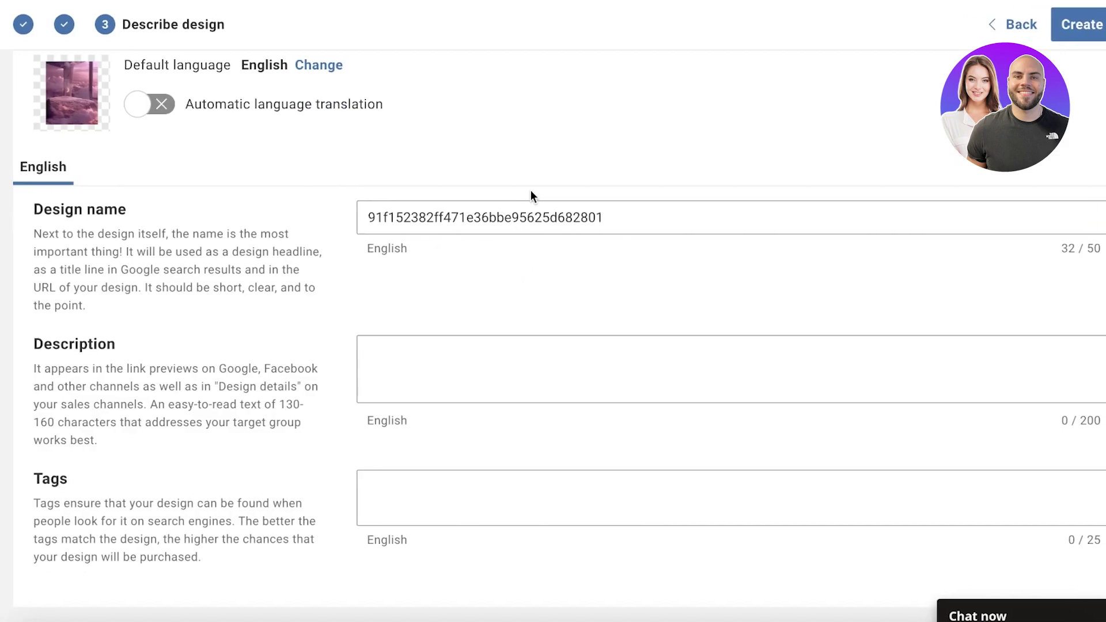
Step: Name the design 'Pink Cloud' and paste in its one-sentence description
{"action": "double_click", "coordinate": [507, 217]}
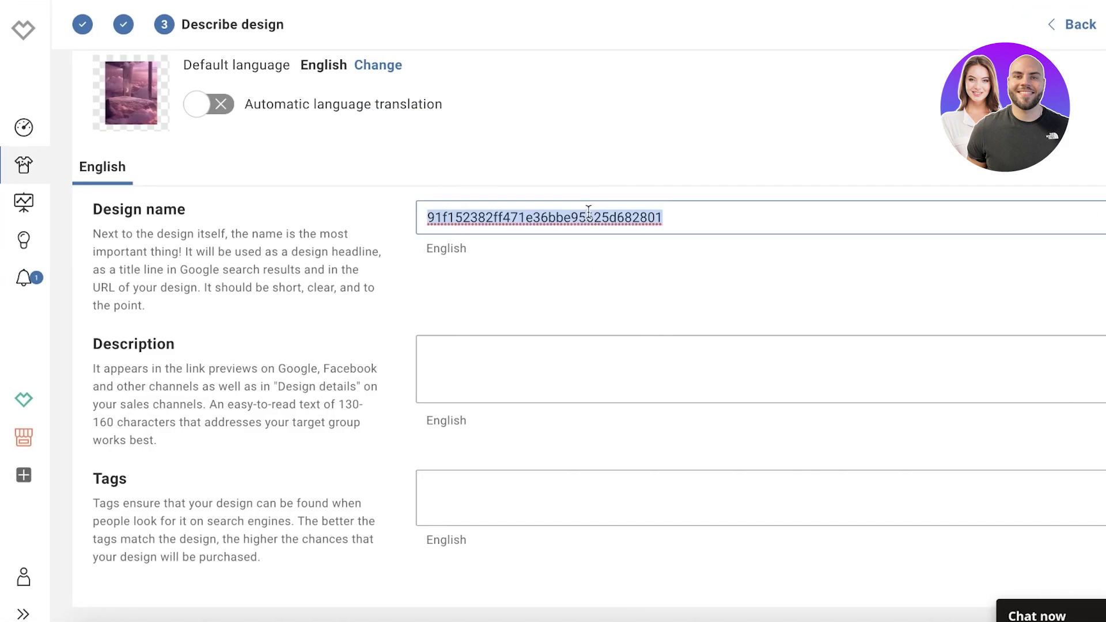
{"action": "type", "text": "Pink Cloud"}
{"action": "left_click", "coordinate": [620, 339]}
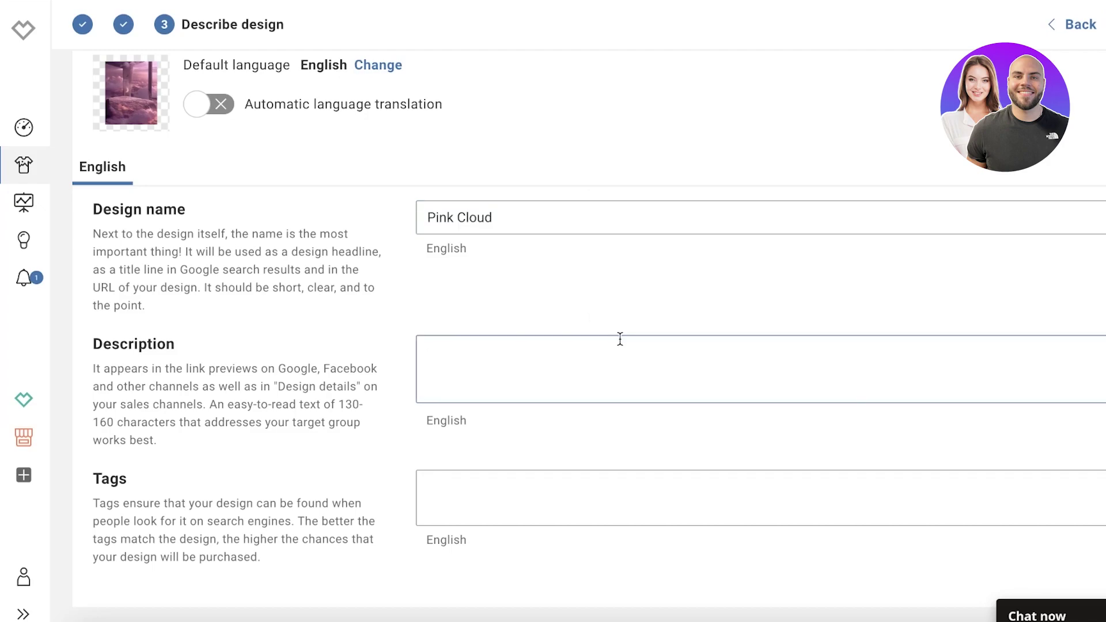
{"action": "type", "text": "High on the vibe with pink cloud. This design will leave you breathless."}
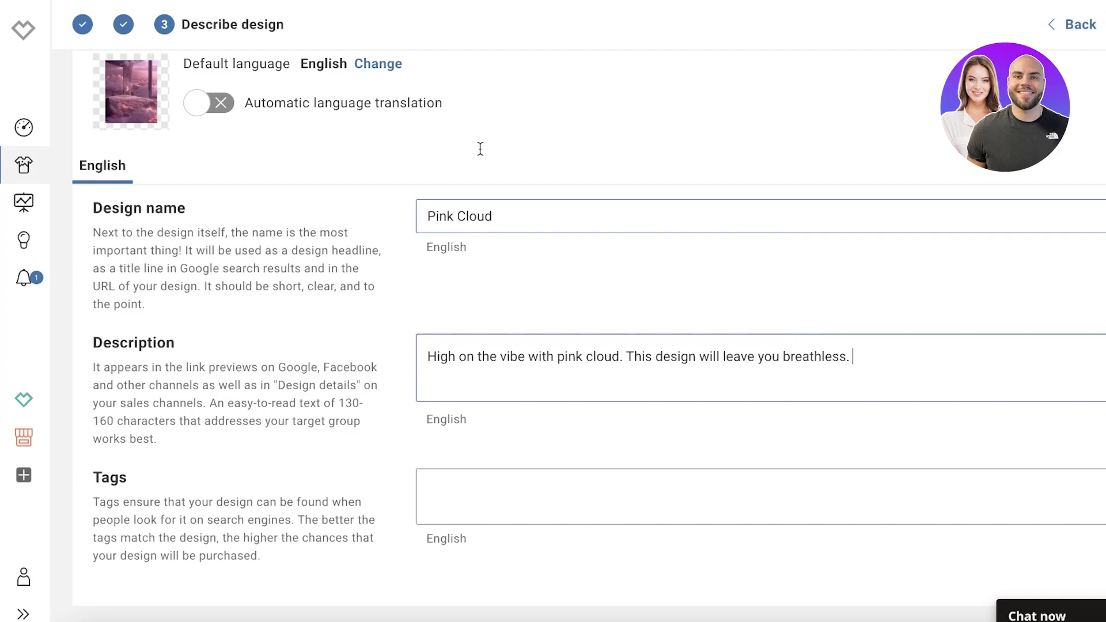
Step: Add the tags tshirt, pink and cloud to the design
{"action": "left_click", "coordinate": [494, 486]}
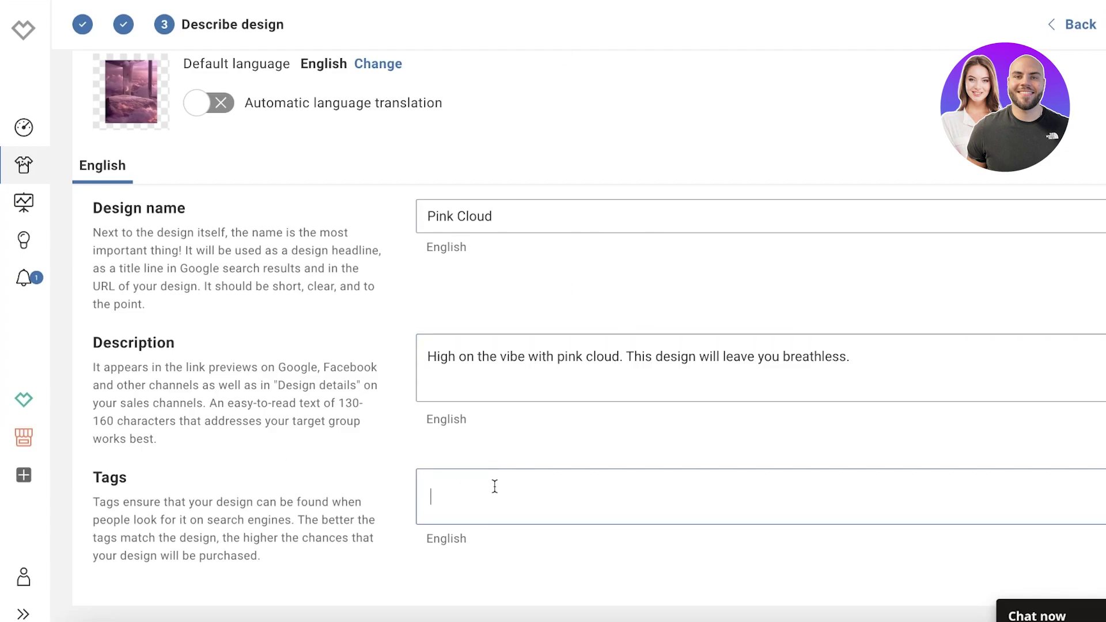
{"action": "type", "text": "tshirt pink cloud"}
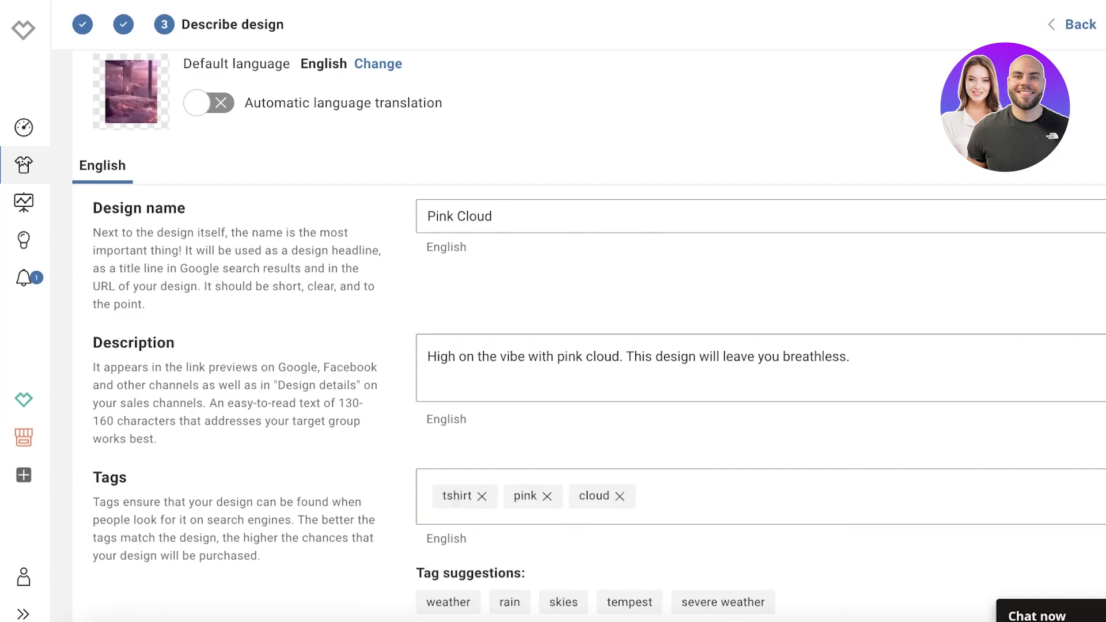
{"action": "scroll", "coordinate": [587, 333], "scroll_direction": "down", "scroll_amount": 1}
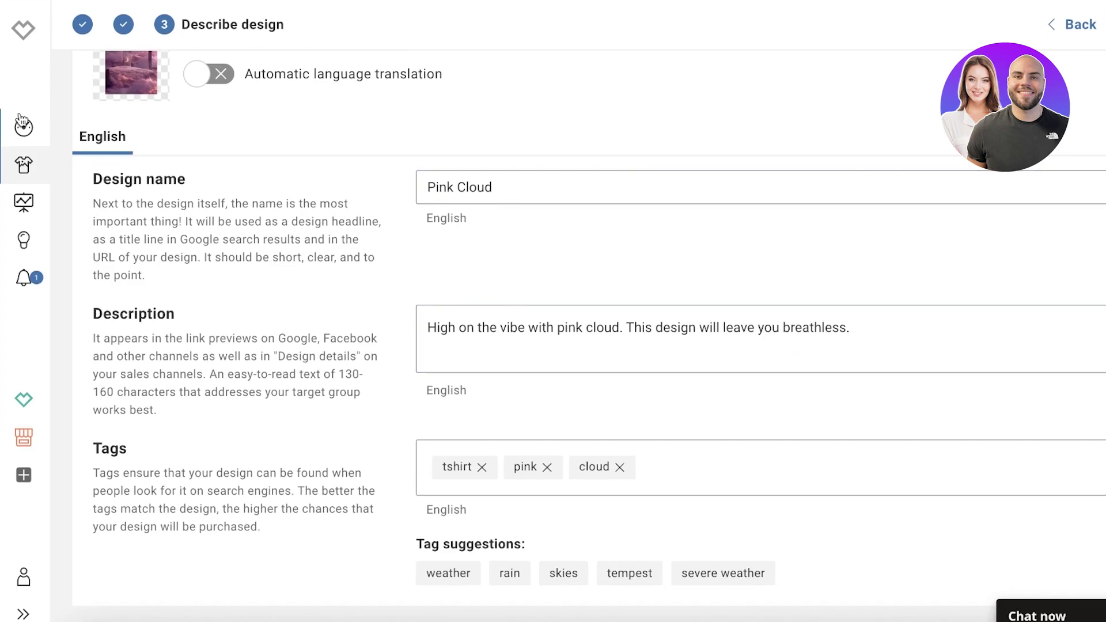
{"action": "scroll", "coordinate": [79, 128], "scroll_direction": "up", "scroll_amount": 3}
{"action": "scroll", "coordinate": [736, 277], "scroll_direction": "down", "scroll_amount": 3}
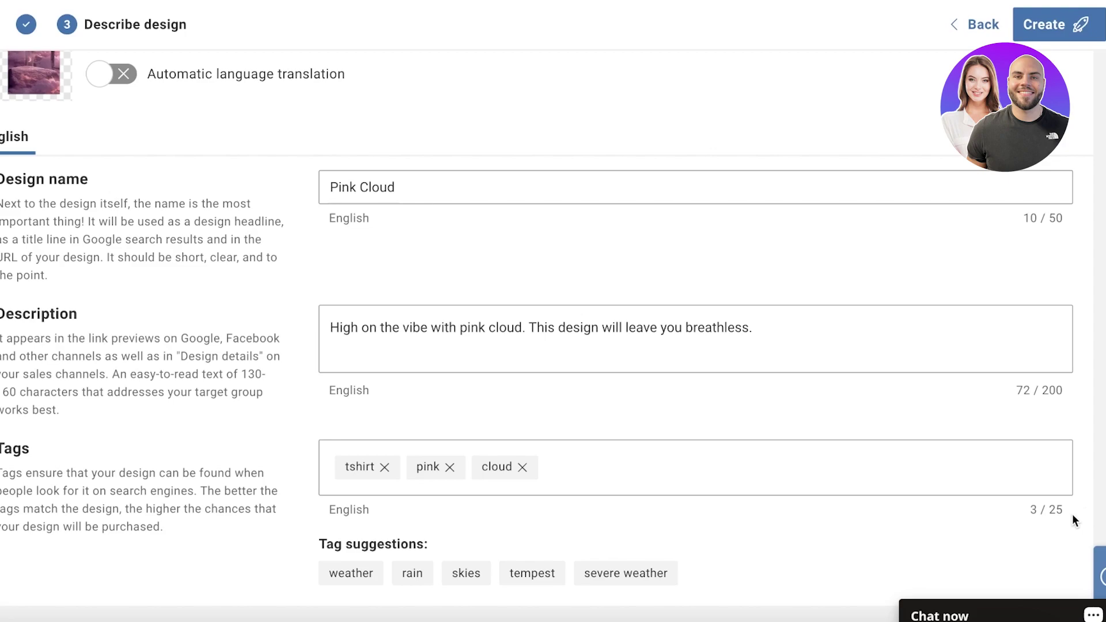
{"action": "scroll", "coordinate": [644, 367], "scroll_direction": "up", "scroll_amount": 4}
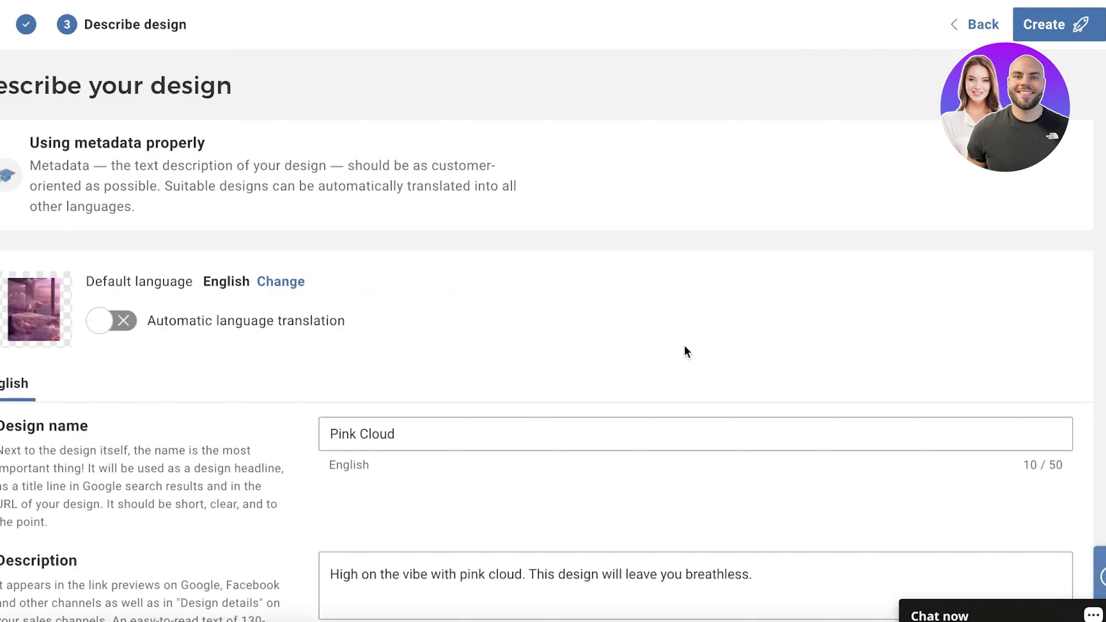
{"action": "scroll", "coordinate": [684, 346], "scroll_direction": "down", "scroll_amount": 4}
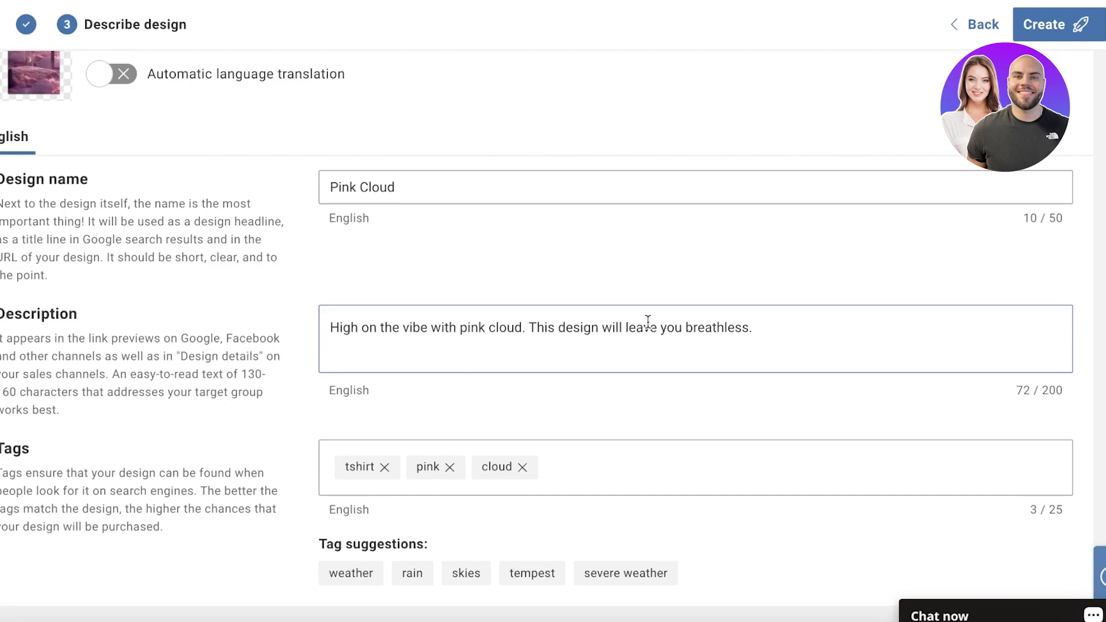
{"action": "scroll", "coordinate": [486, 134], "scroll_direction": "up", "scroll_amount": 4}
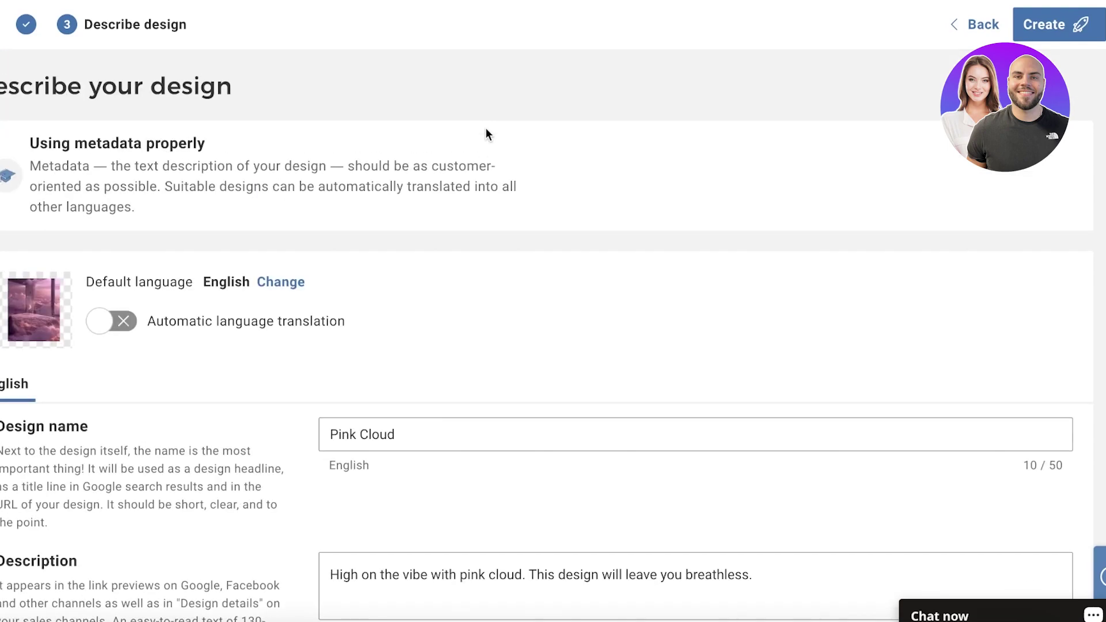
{"action": "scroll", "coordinate": [486, 133], "scroll_direction": "down", "scroll_amount": 4}
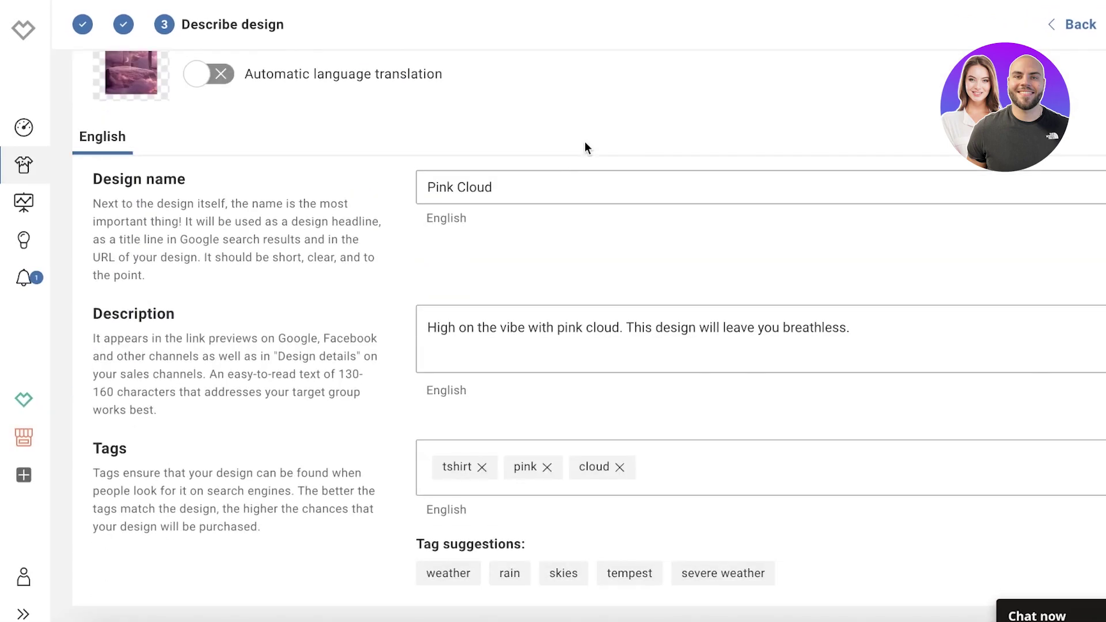
{"action": "scroll", "coordinate": [595, 143], "scroll_direction": "up", "scroll_amount": 4}
Step: Attempt to publish the design, choosing Alabama as the payout address state
{"action": "left_click", "coordinate": [1030, 36]}
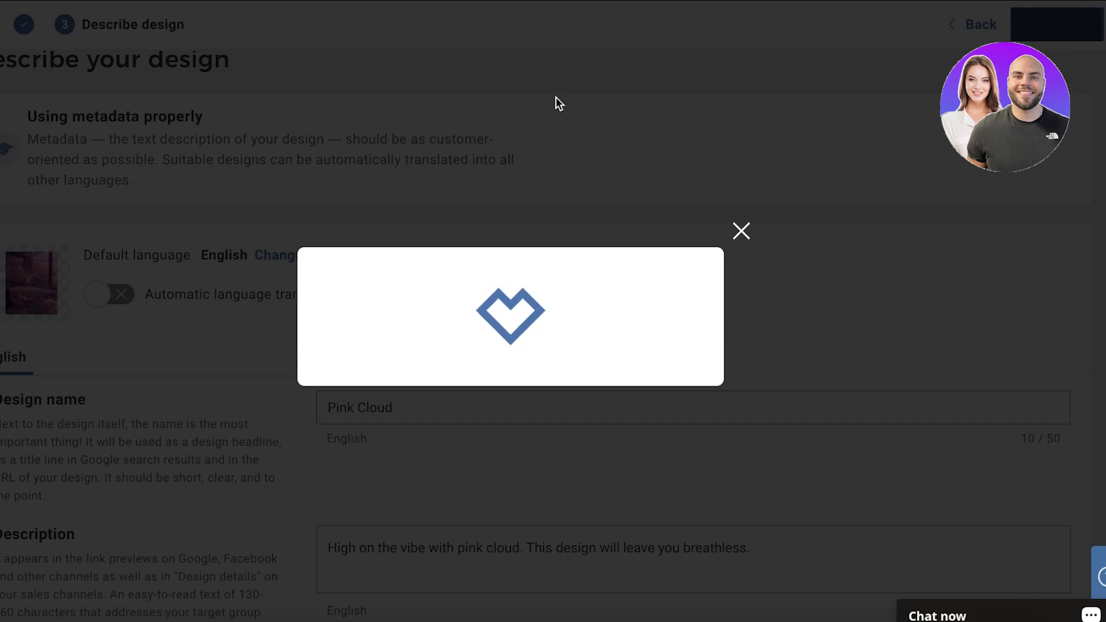
{"action": "scroll", "coordinate": [296, 153], "scroll_direction": "down", "scroll_amount": 1}
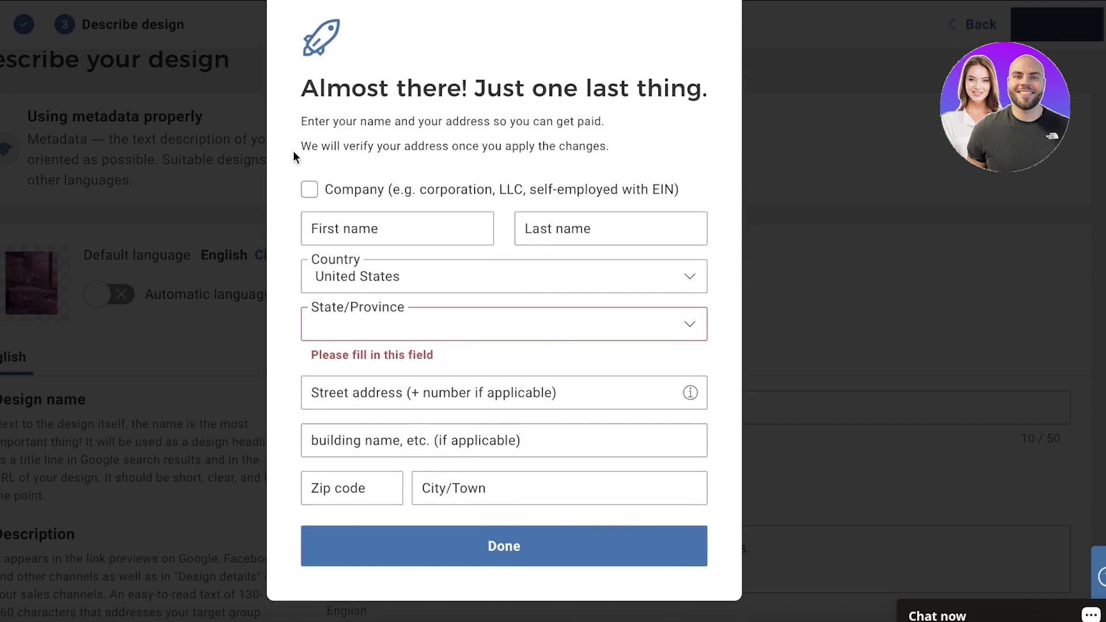
{"action": "left_click", "coordinate": [391, 323]}
{"action": "left_click", "coordinate": [392, 392]}
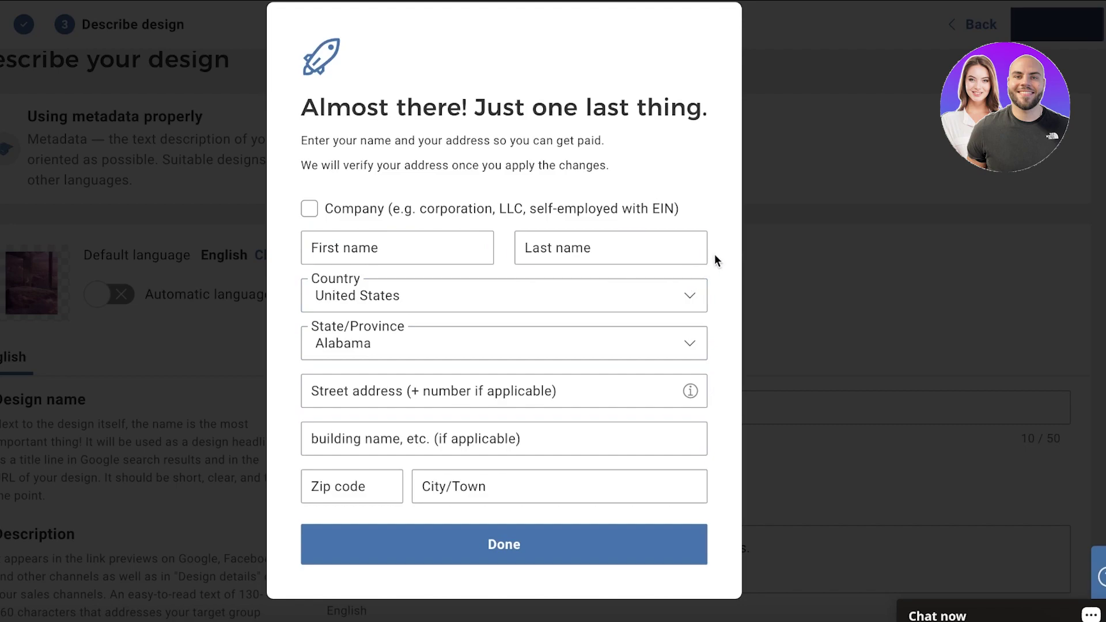
Step: Close the payout address form and leave the editor, discarding the changes
{"action": "scroll", "coordinate": [699, 92], "scroll_direction": "up", "scroll_amount": 1}
{"action": "left_click", "coordinate": [774, 4]}
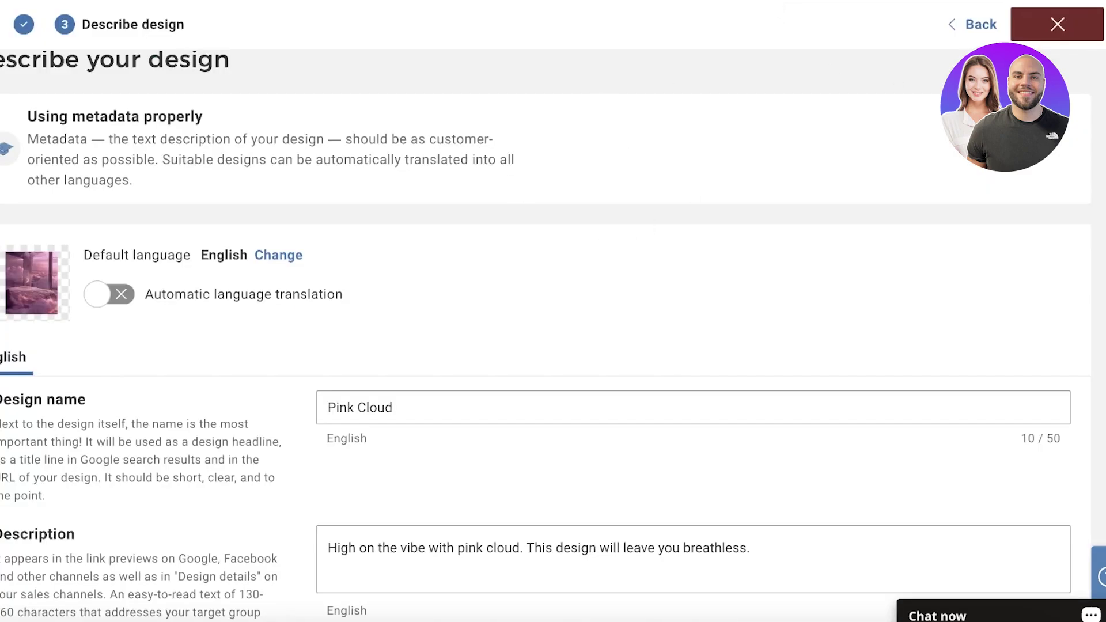
{"action": "left_click", "coordinate": [1056, 25]}
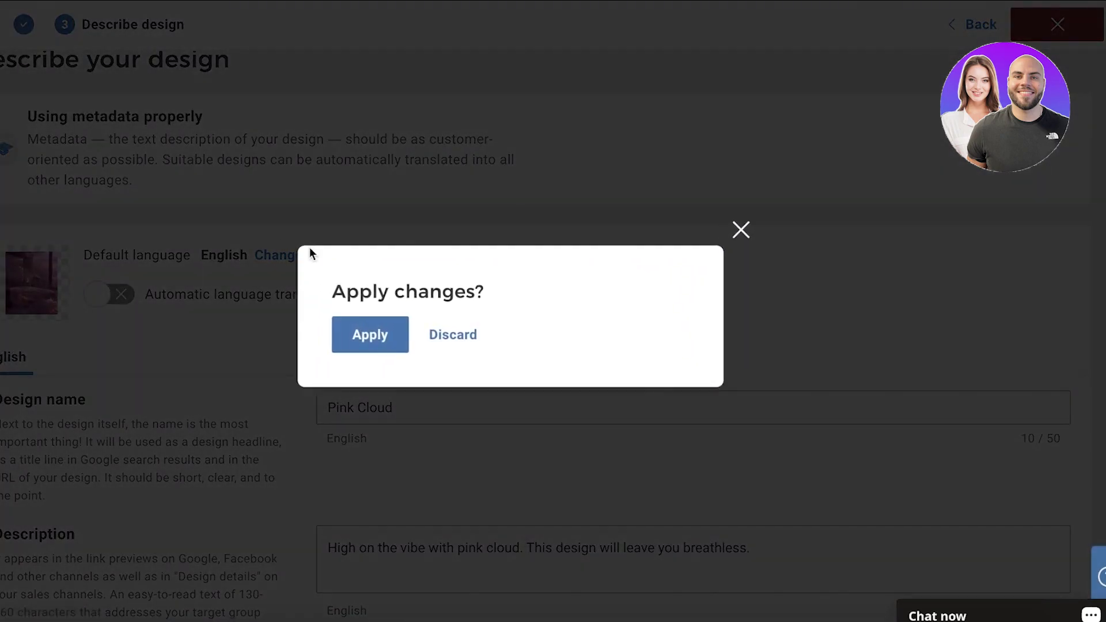
{"action": "left_click", "coordinate": [433, 340]}
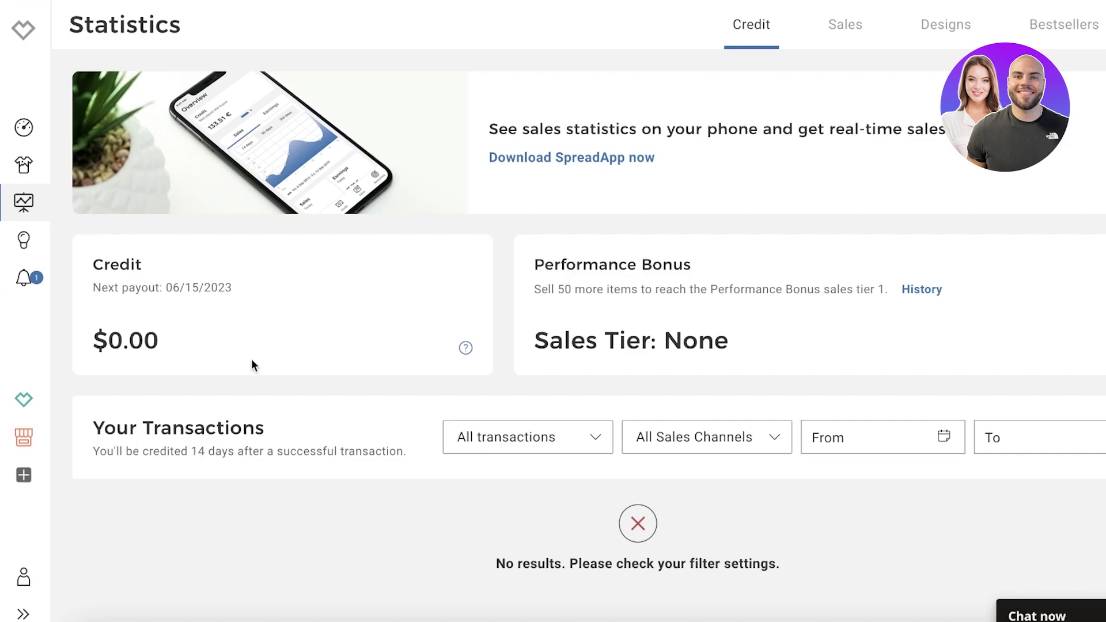
Step: Visit the tips and notifications pages, then go to Spreadshop Setup
{"action": "left_click", "coordinate": [18, 242]}
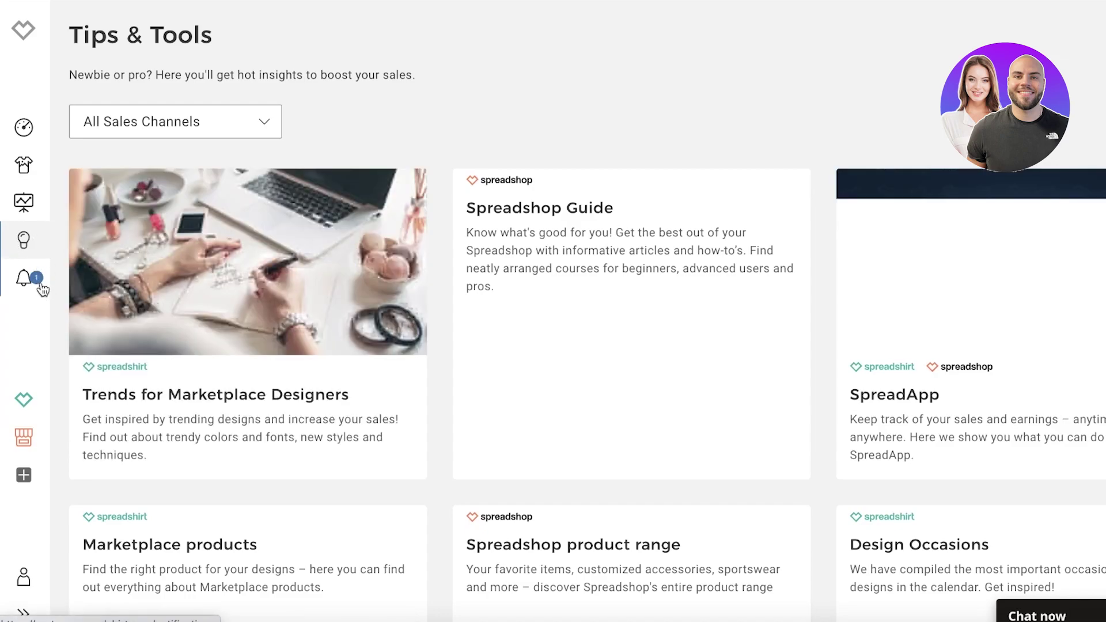
{"action": "left_click", "coordinate": [41, 288]}
{"action": "left_click", "coordinate": [44, 442]}
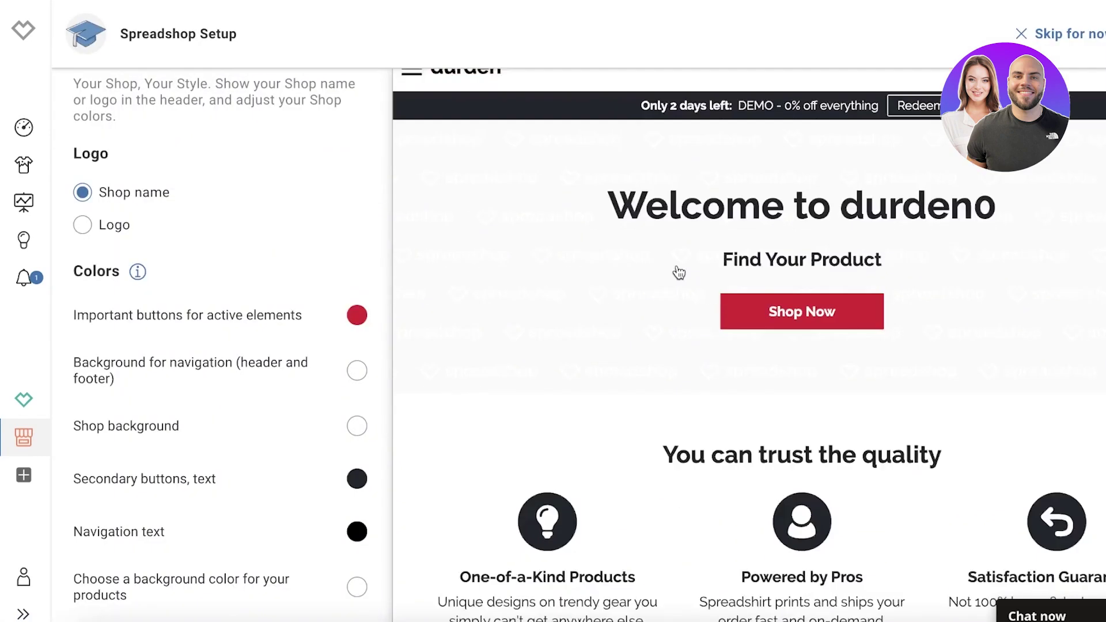
Step: Set the important buttons colour to the custom pale pink #fbd4f4
{"action": "scroll", "coordinate": [674, 271], "scroll_direction": "down", "scroll_amount": 15}
{"action": "scroll", "coordinate": [707, 136], "scroll_direction": "up", "scroll_amount": 15}
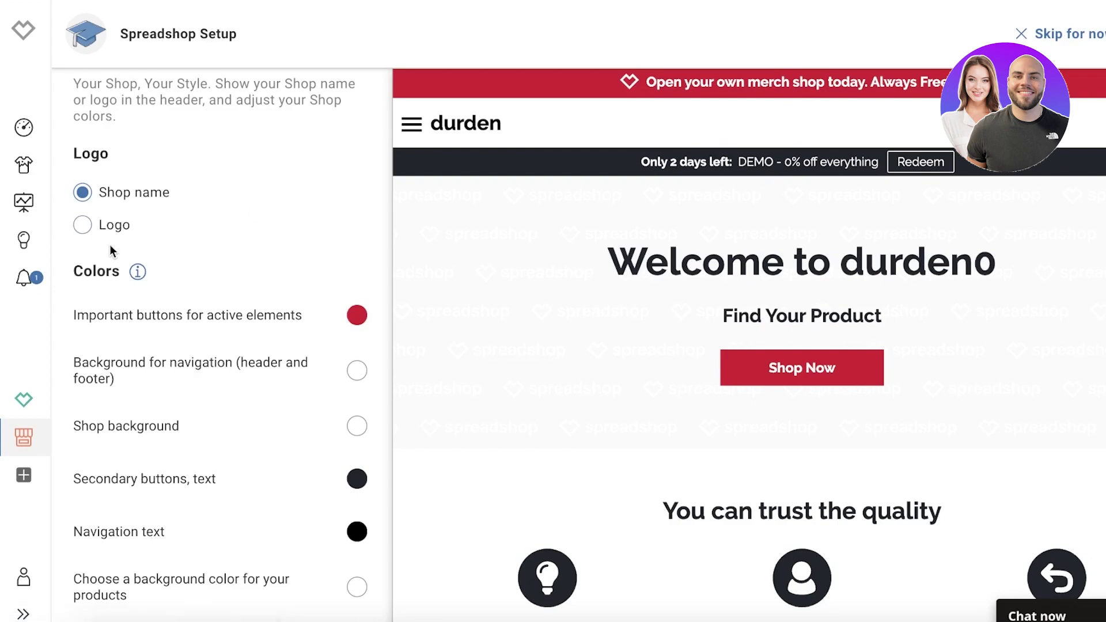
{"action": "left_click", "coordinate": [352, 325]}
{"action": "left_click", "coordinate": [168, 369]}
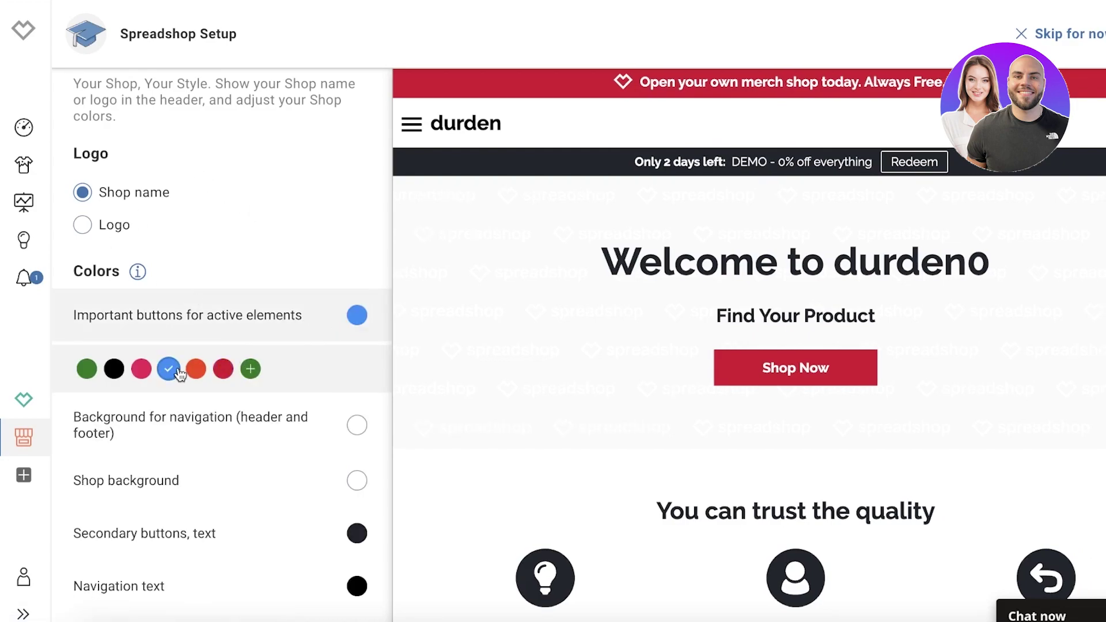
{"action": "left_click", "coordinate": [248, 369]}
{"action": "left_click_drag", "start_coordinate": [255, 441], "coordinate": [188, 422]}
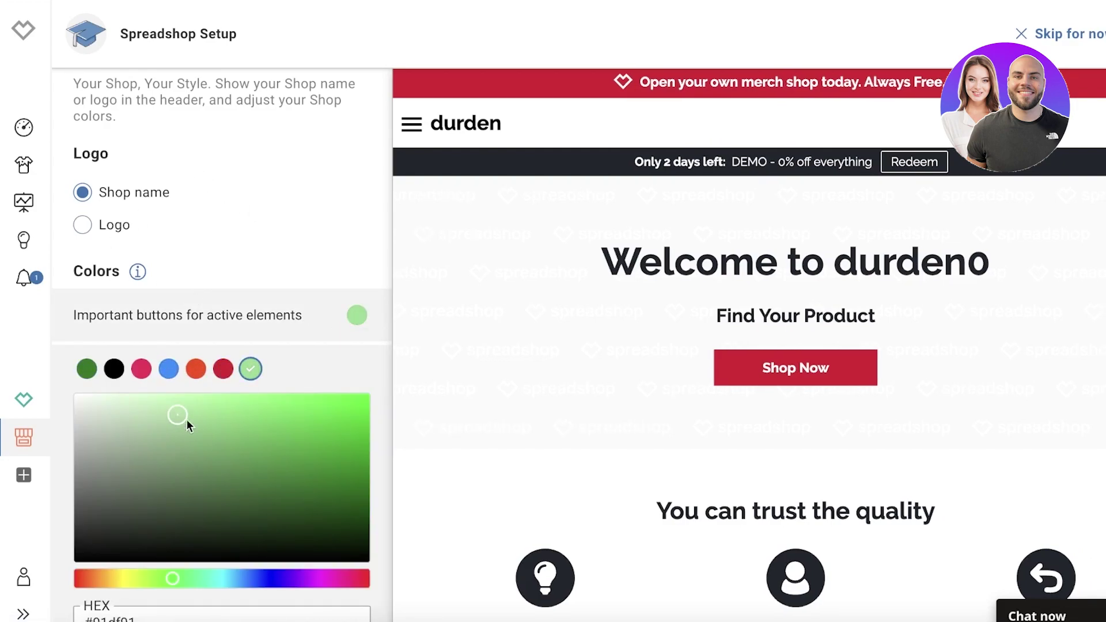
{"action": "left_click_drag", "start_coordinate": [338, 578], "coordinate": [326, 579]}
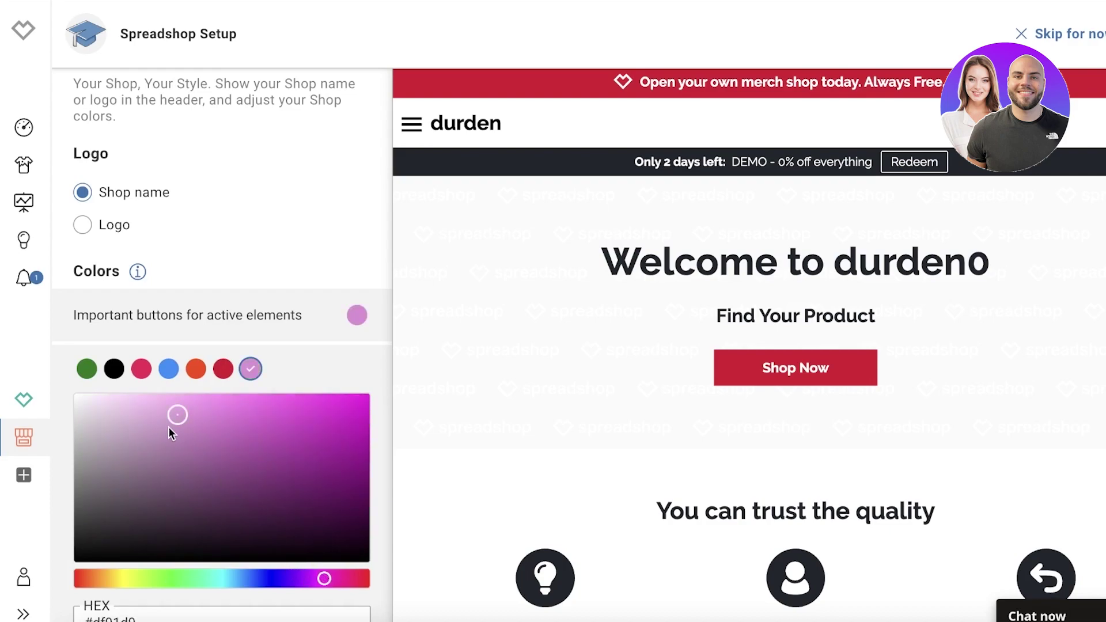
{"action": "left_click_drag", "start_coordinate": [171, 433], "coordinate": [120, 396]}
{"action": "left_click", "coordinate": [340, 579]}
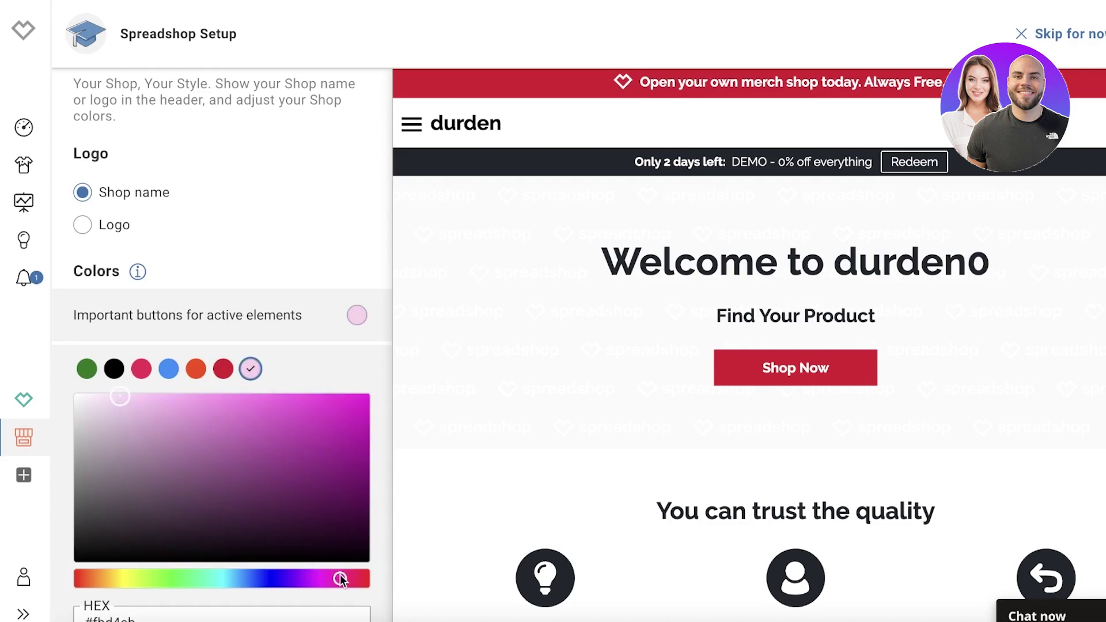
{"action": "scroll", "coordinate": [468, 403], "scroll_direction": "down", "scroll_amount": 5}
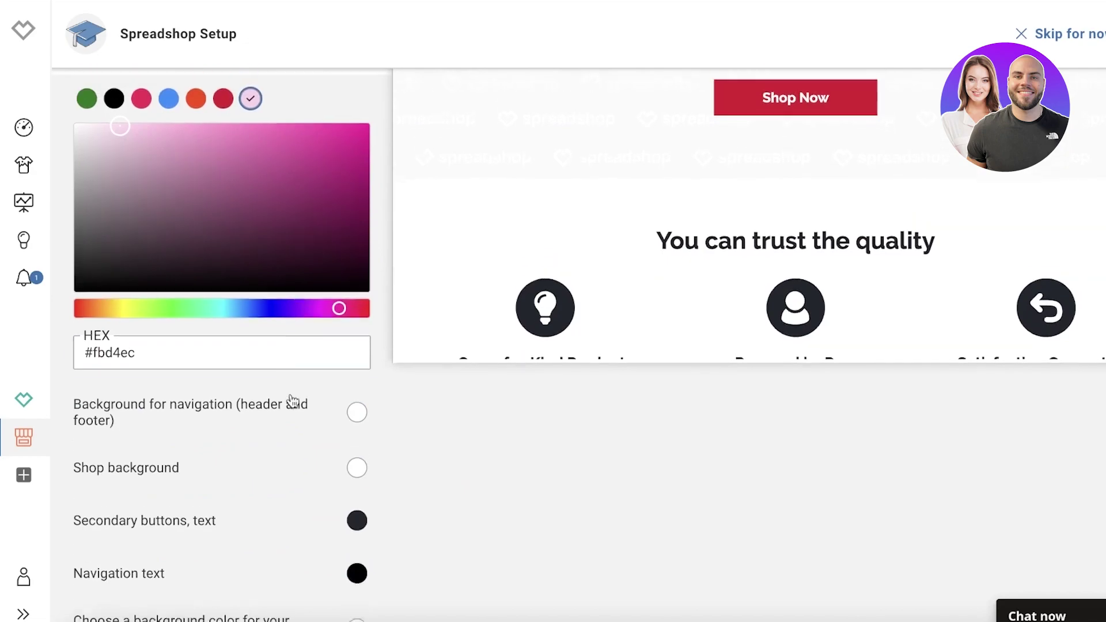
{"action": "left_click", "coordinate": [329, 316]}
Step: Return the shop preview to its home page and show its navigation menu
{"action": "scroll", "coordinate": [334, 320], "scroll_direction": "up", "scroll_amount": 1}
{"action": "scroll", "coordinate": [340, 322], "scroll_direction": "up", "scroll_amount": 4}
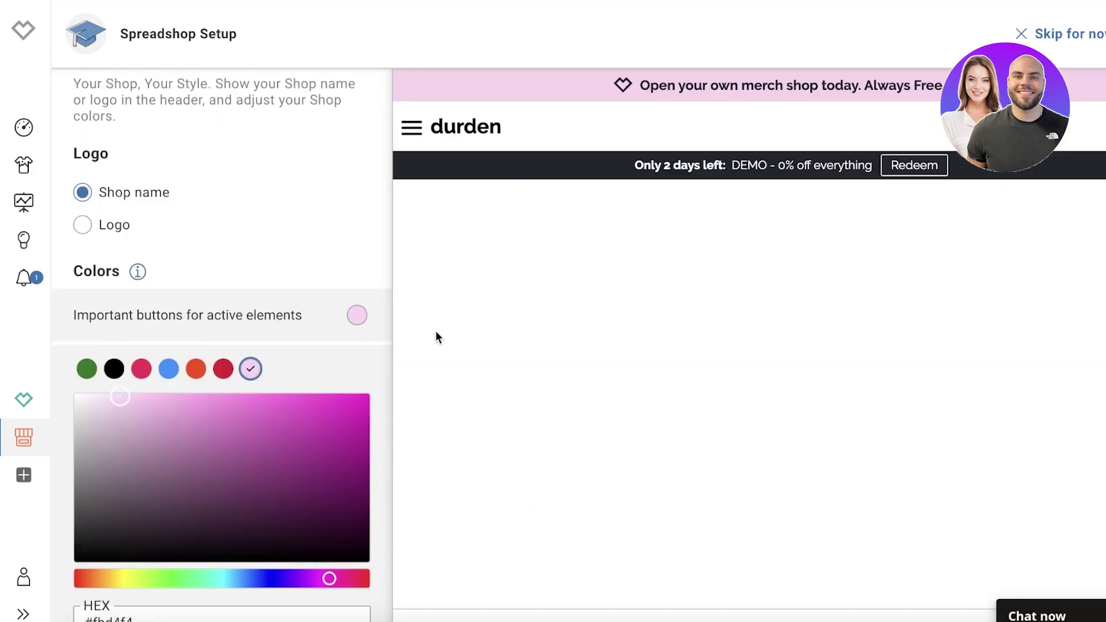
{"action": "scroll", "coordinate": [250, 273], "scroll_direction": "down", "scroll_amount": 5}
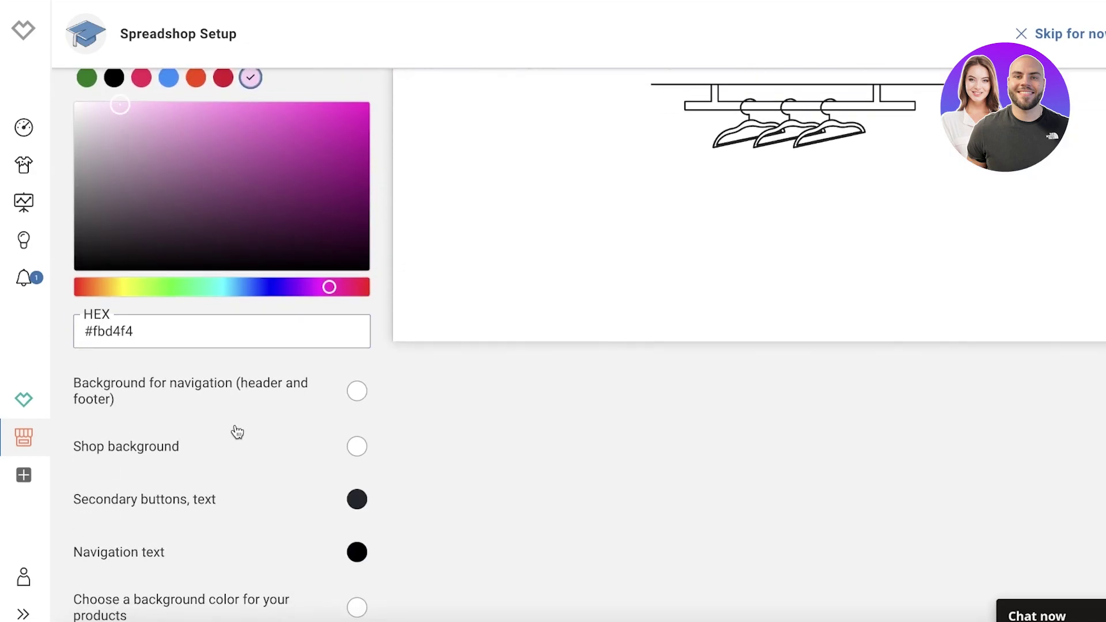
{"action": "scroll", "coordinate": [252, 228], "scroll_direction": "up", "scroll_amount": 1}
{"action": "scroll", "coordinate": [252, 228], "scroll_direction": "up", "scroll_amount": 5}
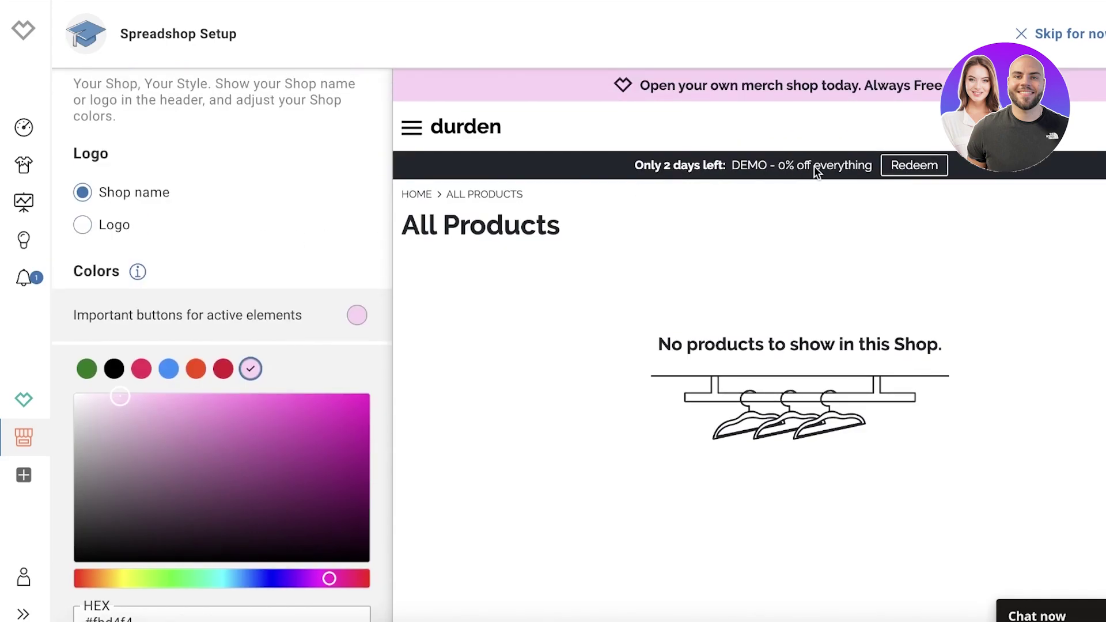
{"action": "left_click", "coordinate": [433, 129]}
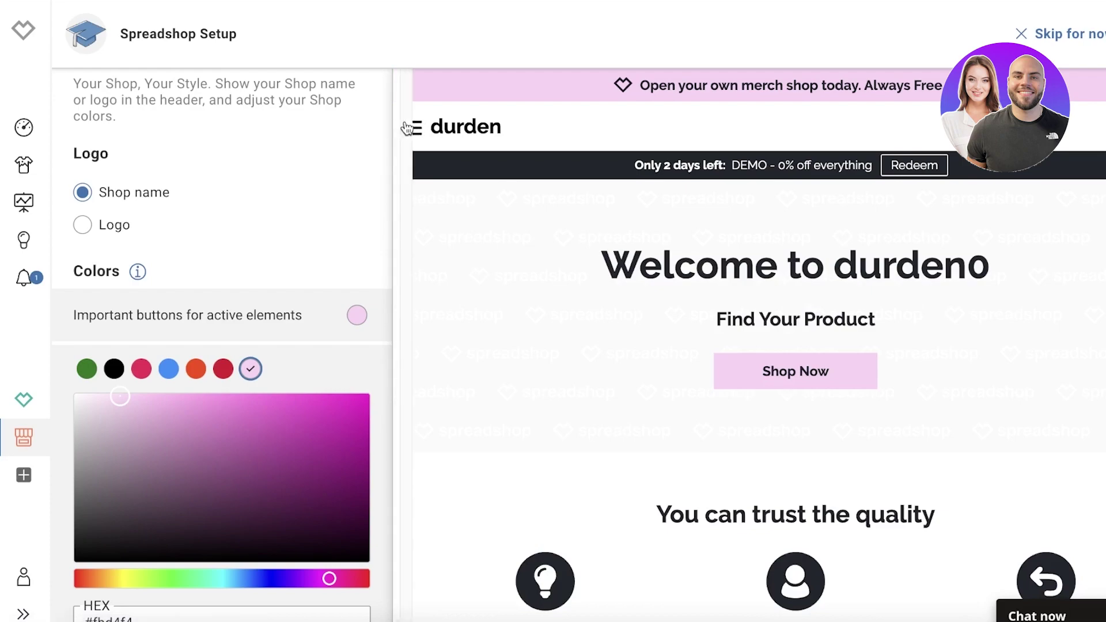
{"action": "left_click", "coordinate": [409, 128]}
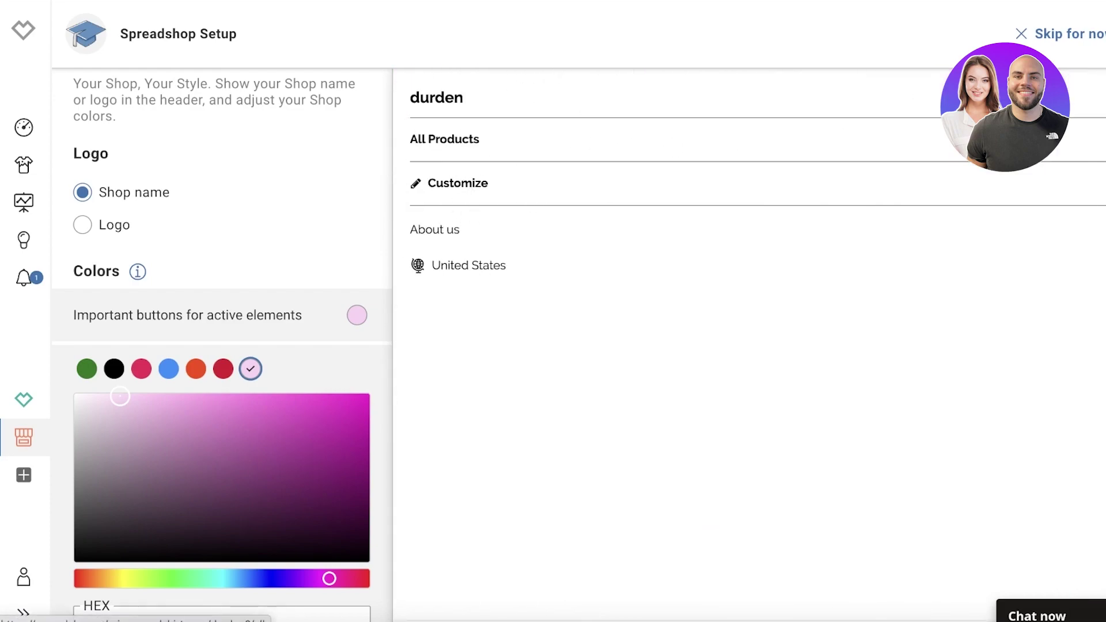
Step: In the preview's Customize Tool, dismiss the intro and try the T-shirt in red, then pink
{"action": "left_click", "coordinate": [464, 185]}
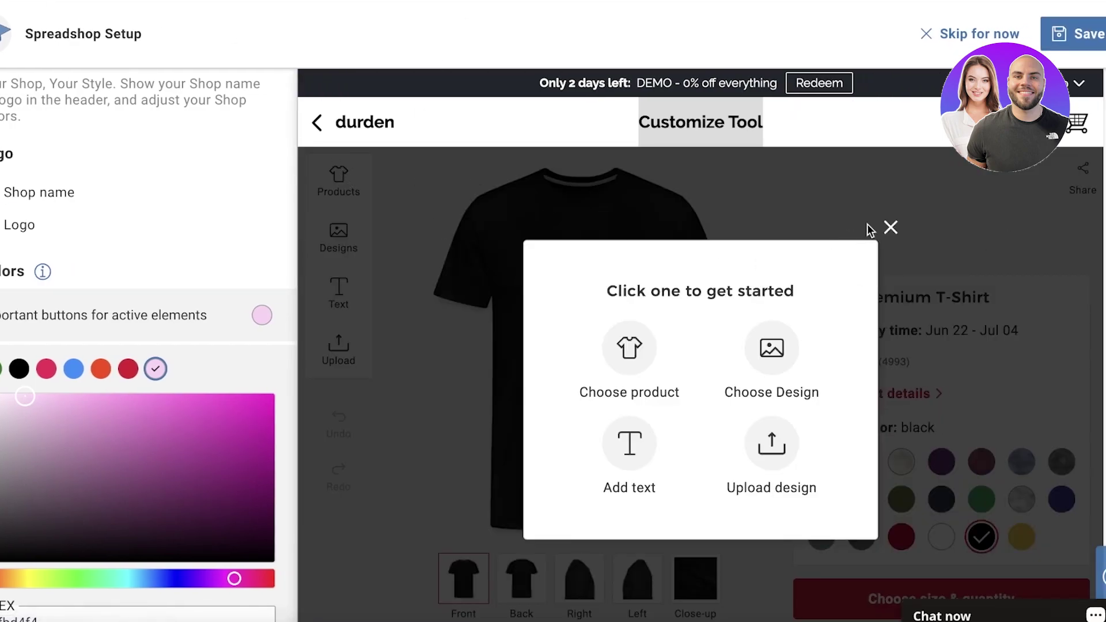
{"action": "left_click", "coordinate": [890, 228]}
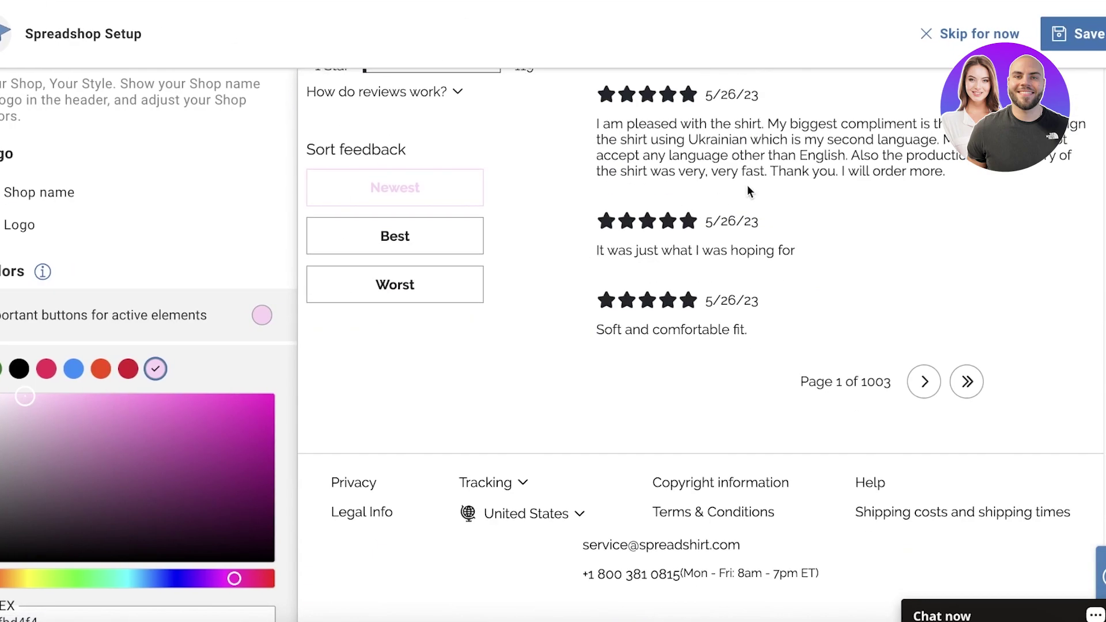
{"action": "scroll", "coordinate": [711, 260], "scroll_direction": "down", "scroll_amount": 3}
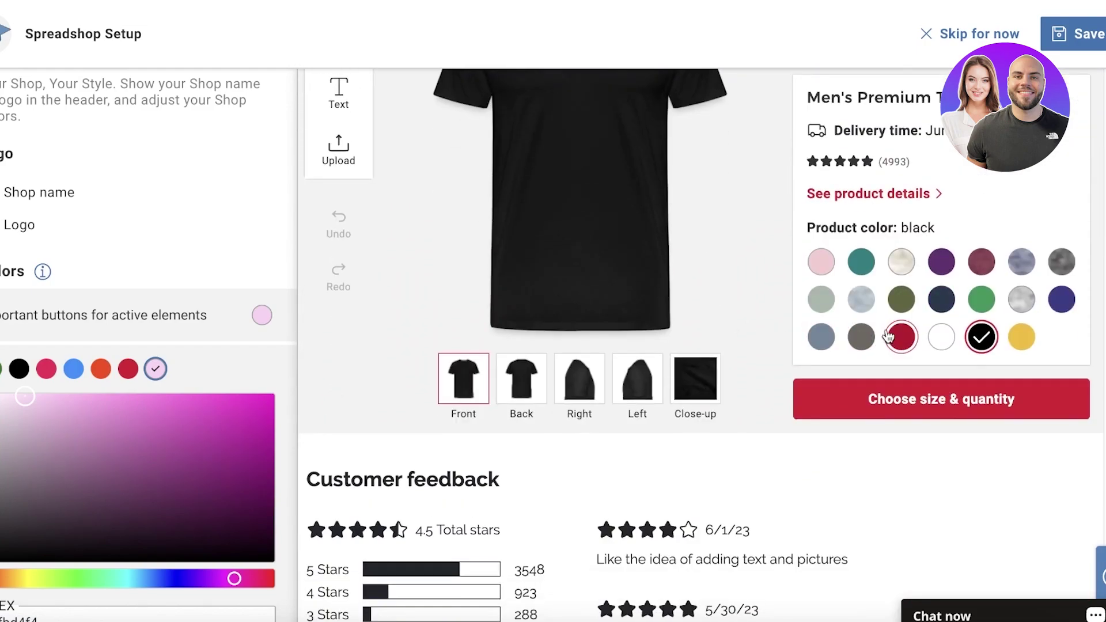
{"action": "left_click", "coordinate": [901, 344]}
{"action": "left_click", "coordinate": [823, 267]}
Step: Check the shirt's size table, then return the preview to the durden0 home page
{"action": "left_click", "coordinate": [842, 394]}
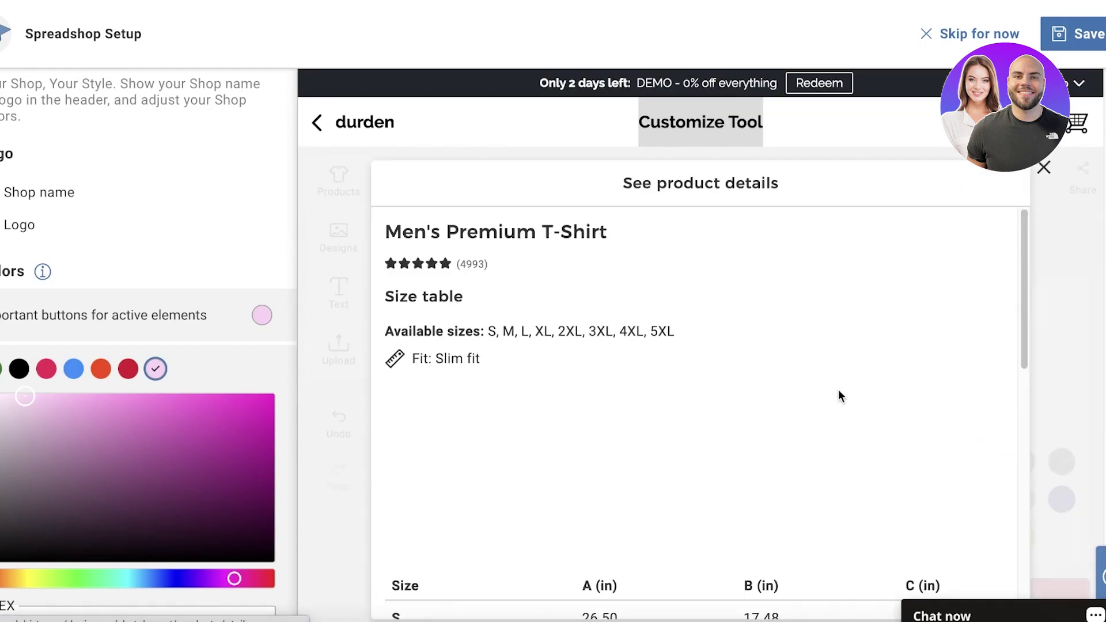
{"action": "left_click", "coordinate": [1039, 170]}
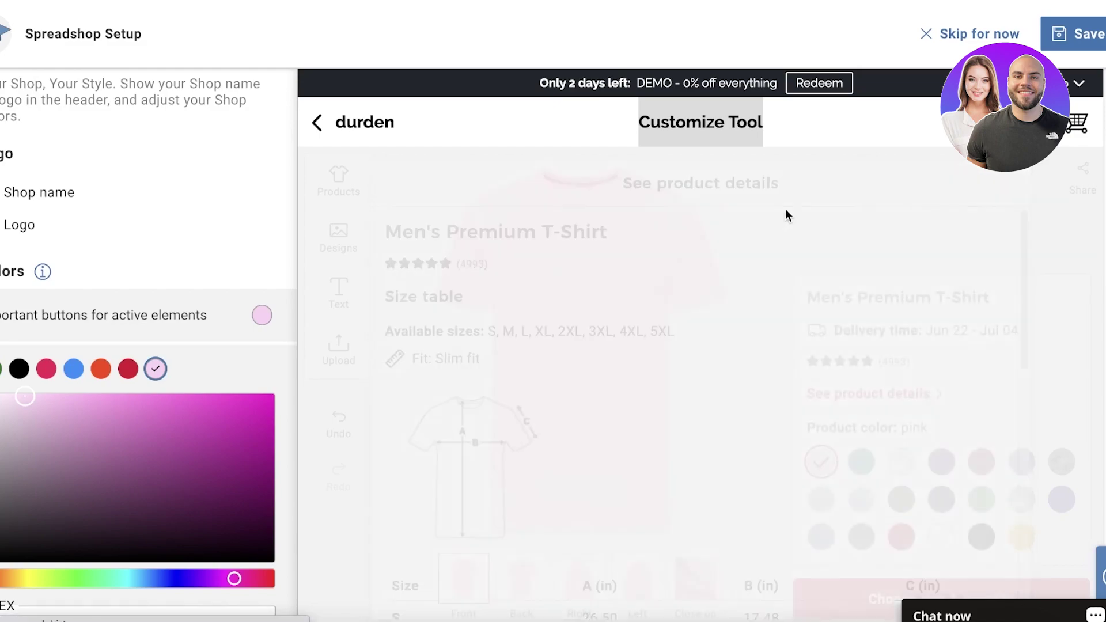
{"action": "left_click", "coordinate": [403, 128]}
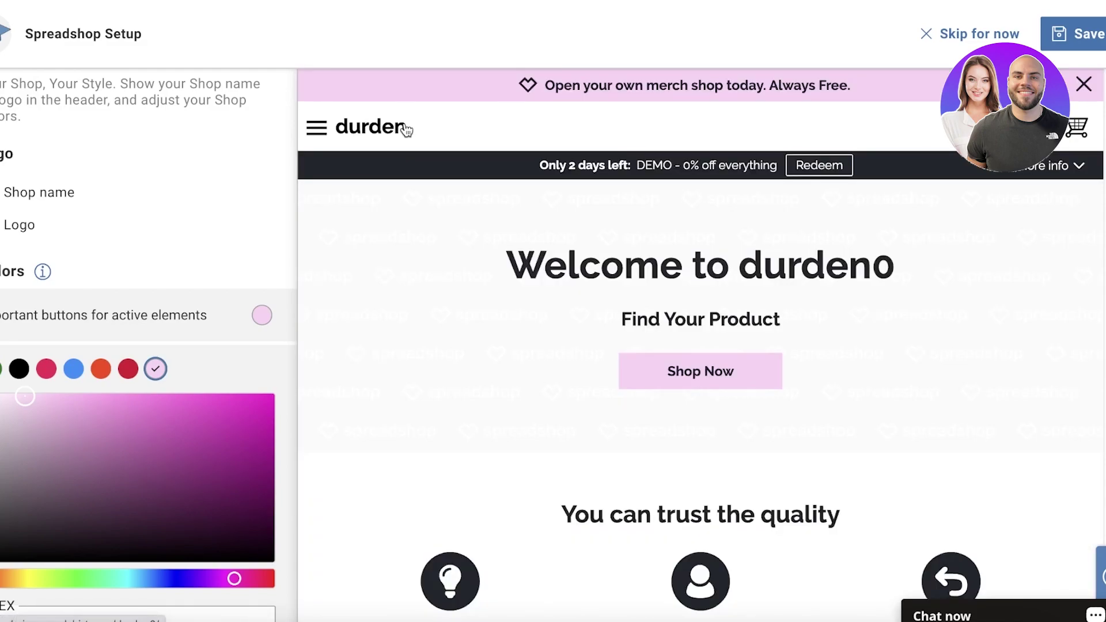